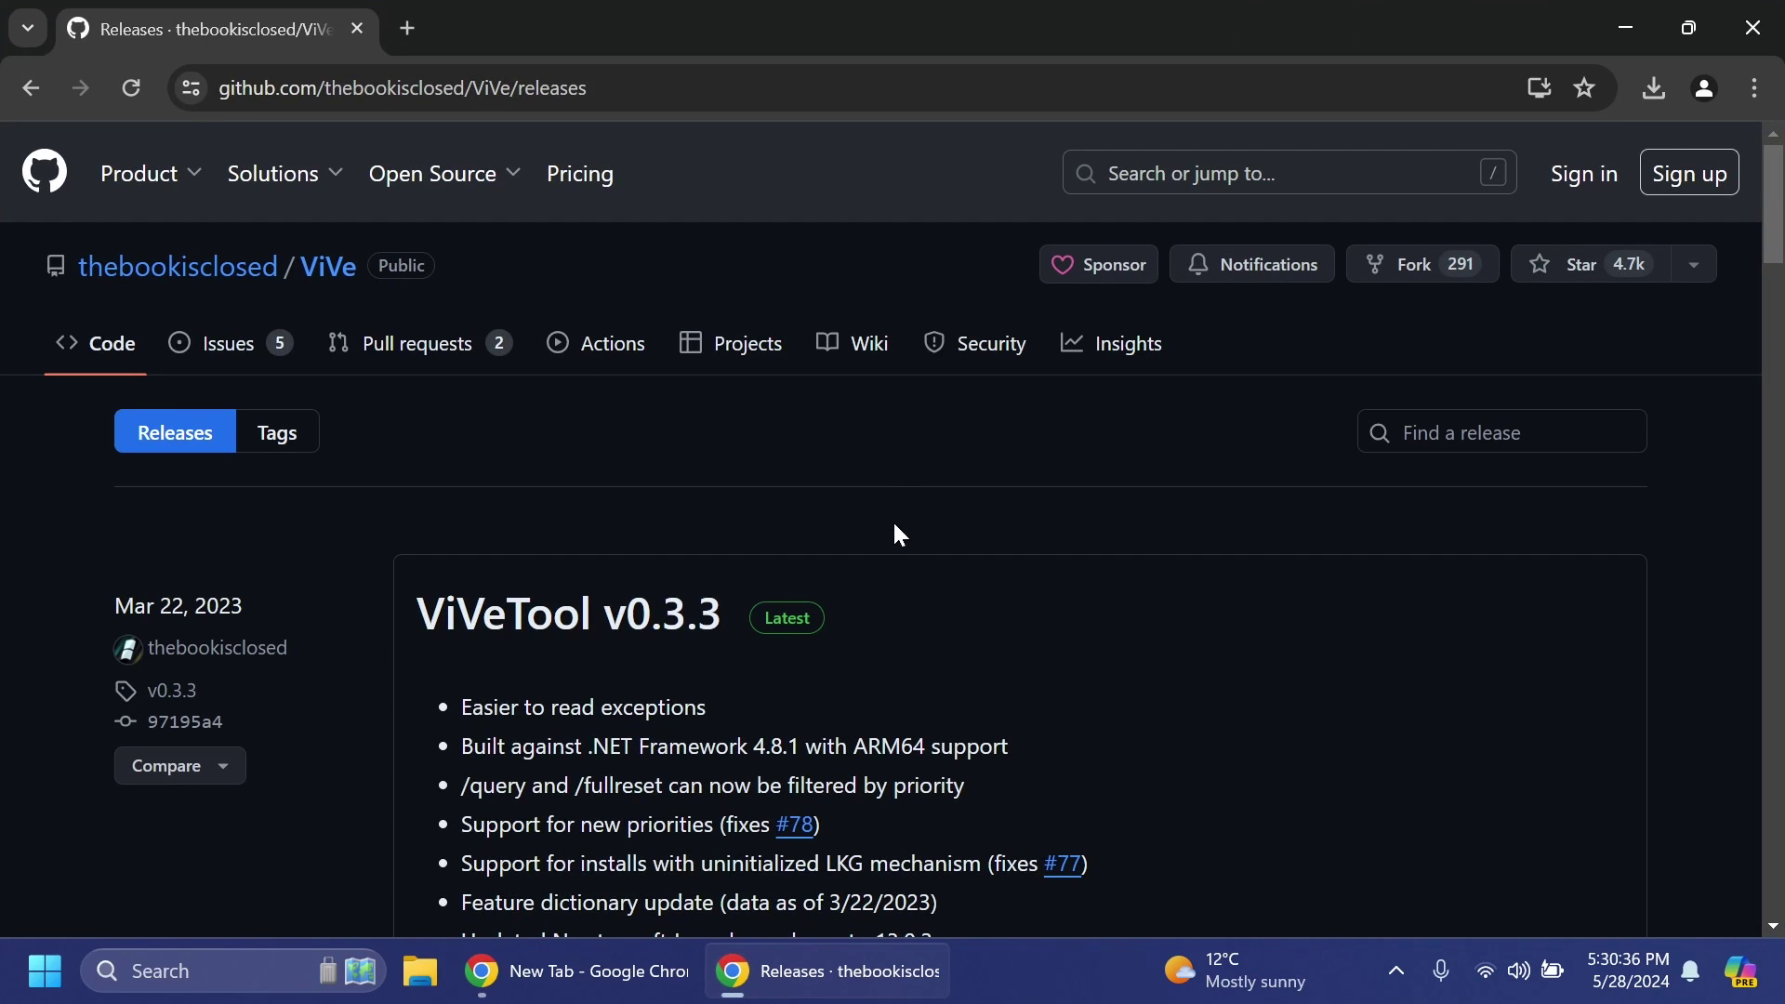
# - Scroll the GitHub ViVe releases page down to the ViVeTool v0.3.3 Assets list
pyautogui.scroll(-1, 896, 526)
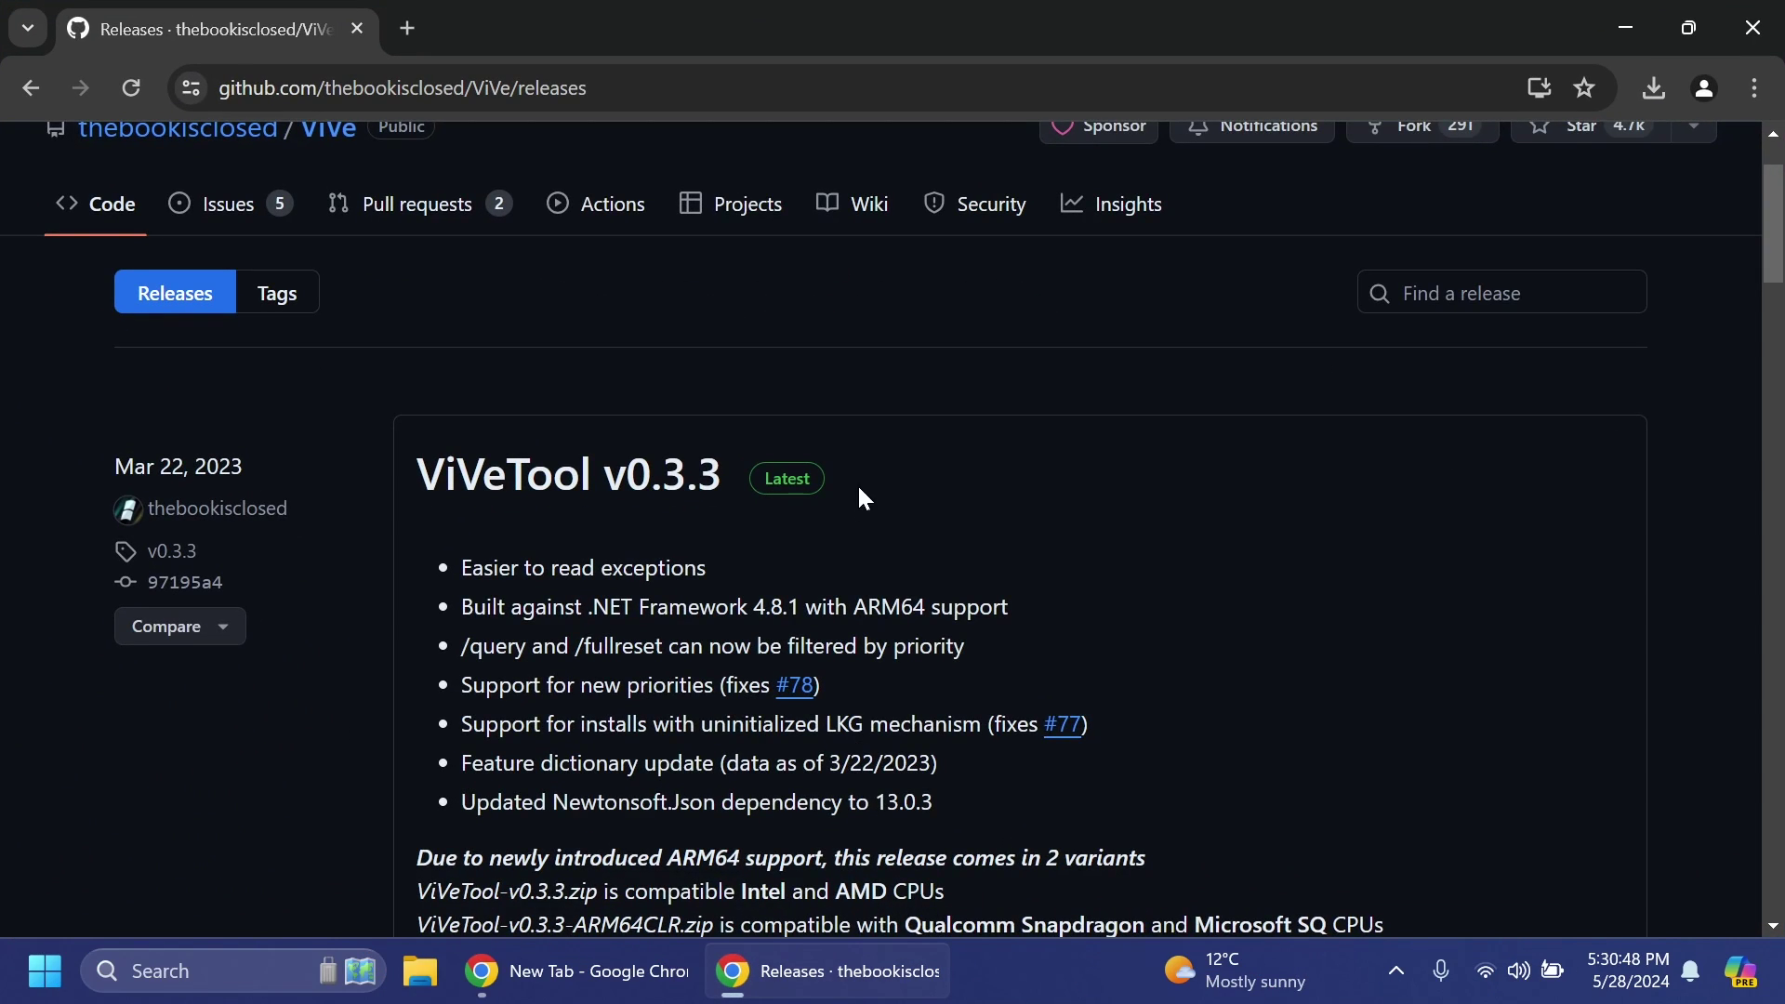
pyautogui.scroll(-3, 859, 478)
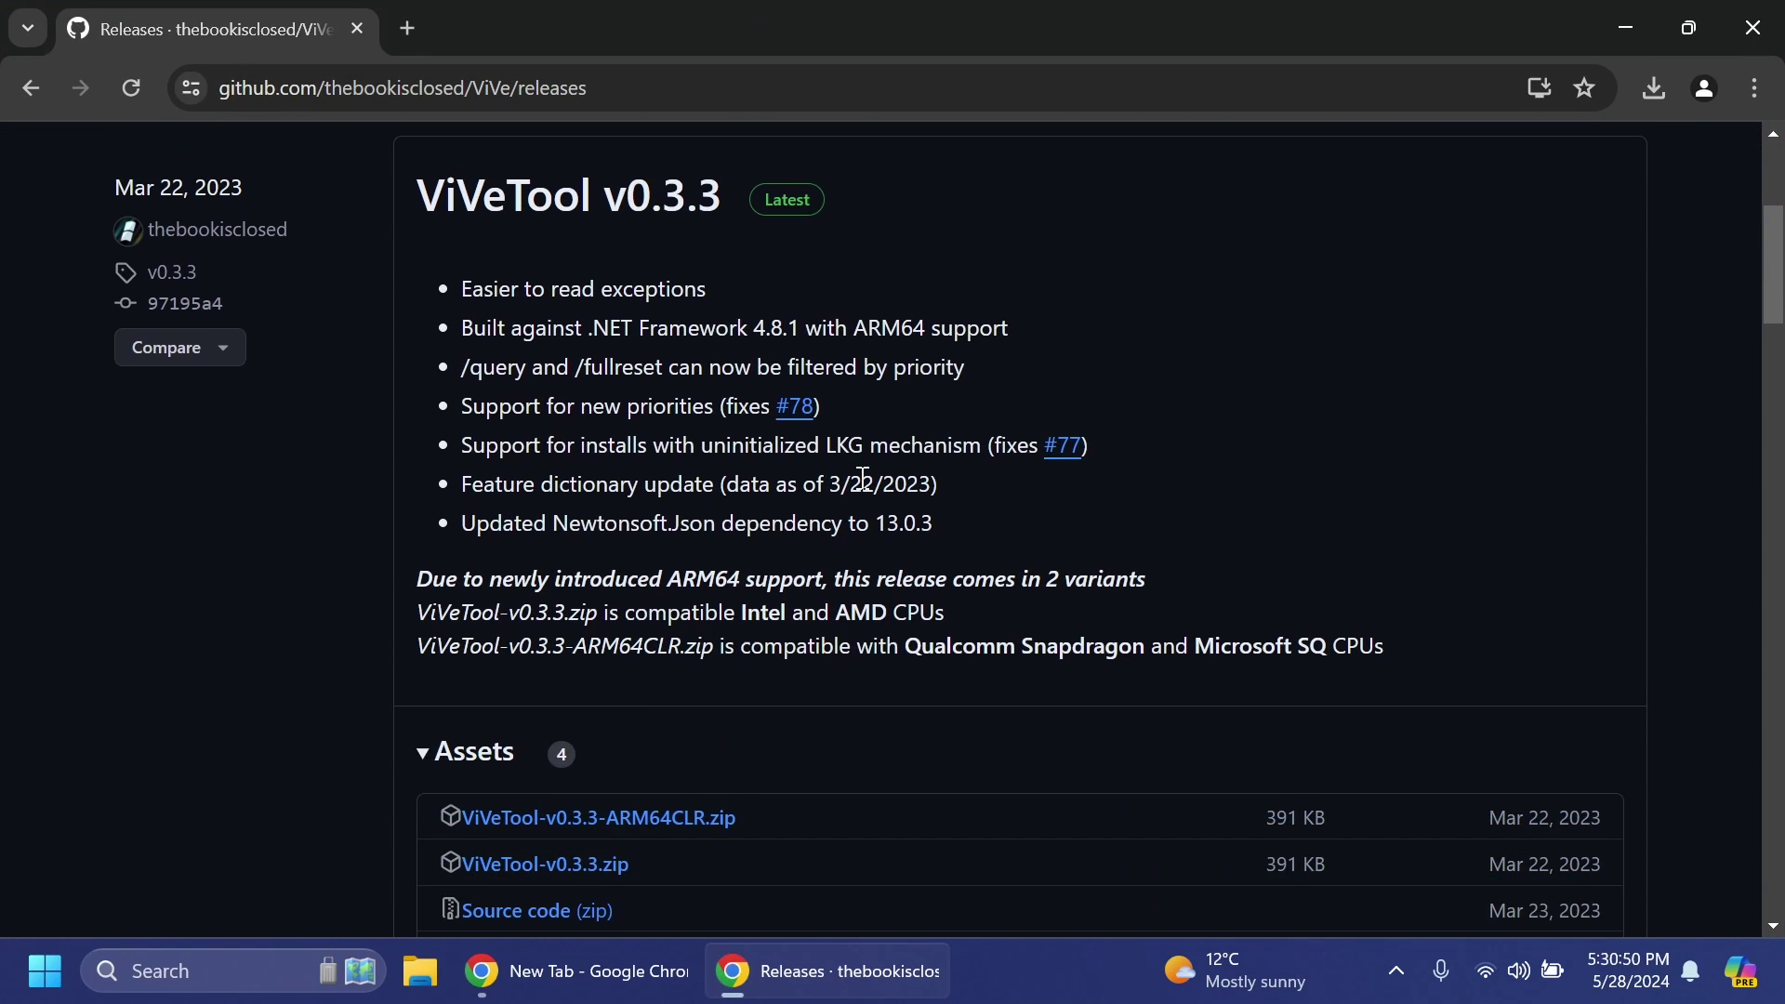
pyautogui.scroll(-1, 876, 546)
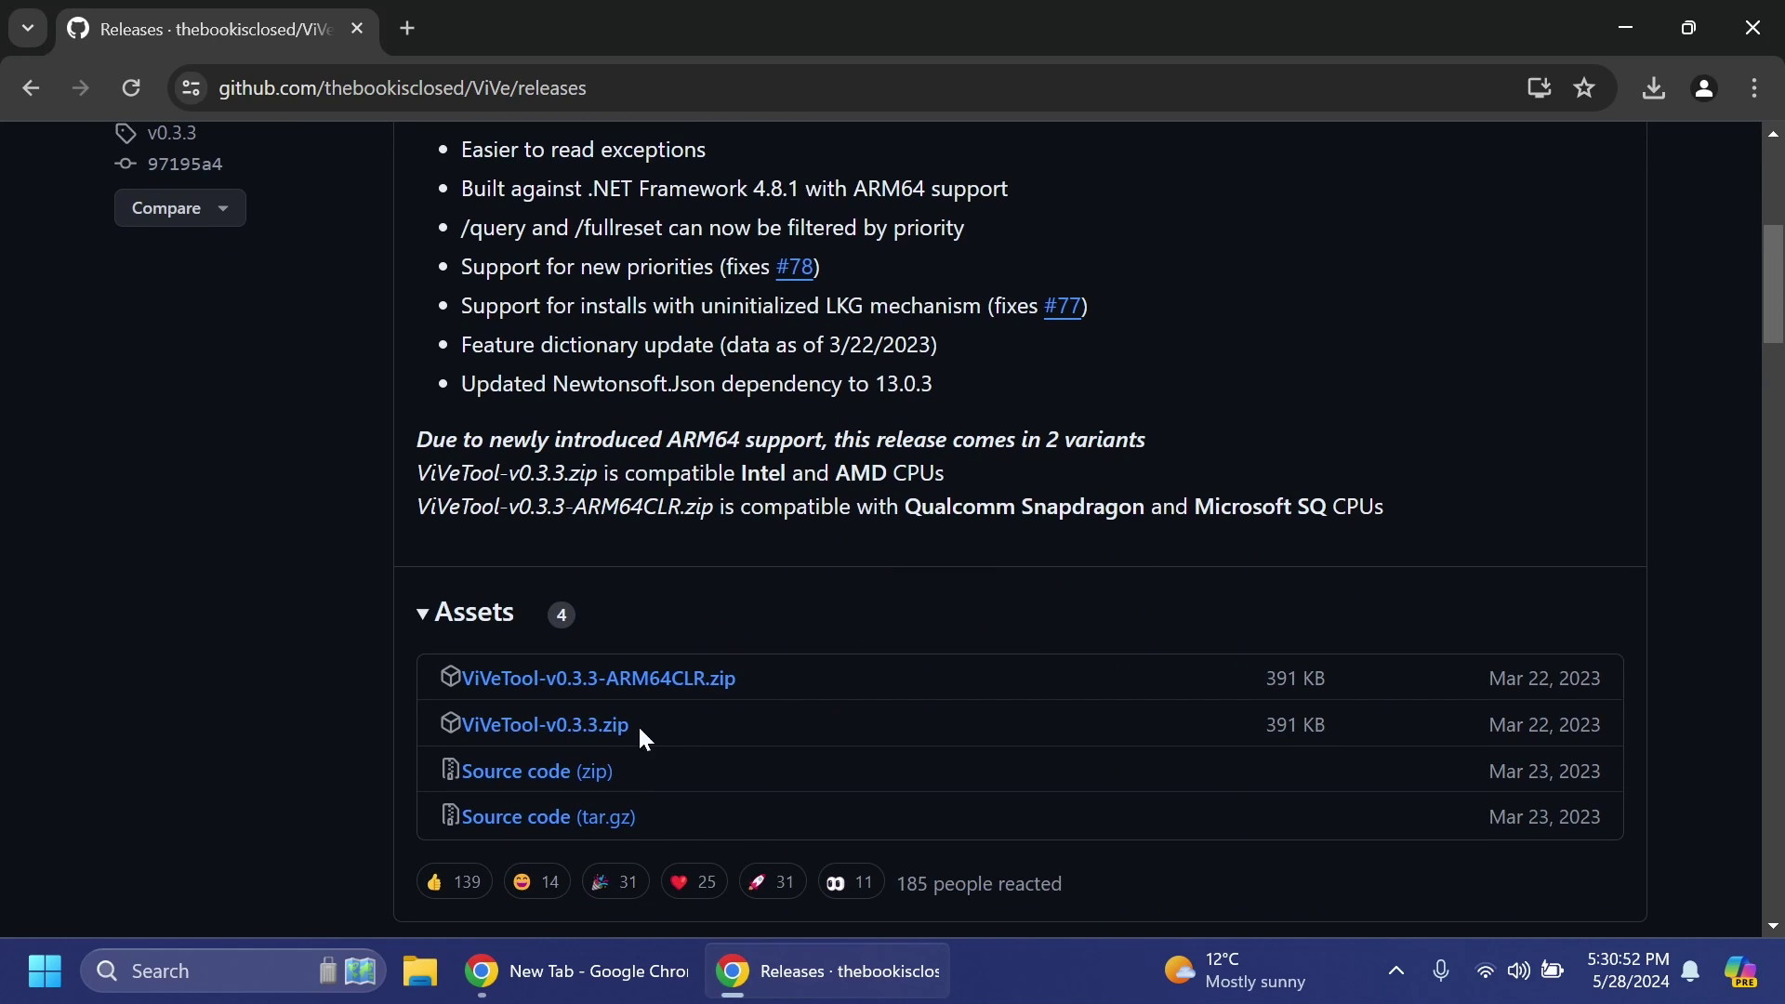
# - Start extracting ViVeTool-v0.3.3.zip and browse to the C:\hidden features folder as destination
pyautogui.click(591, 728)
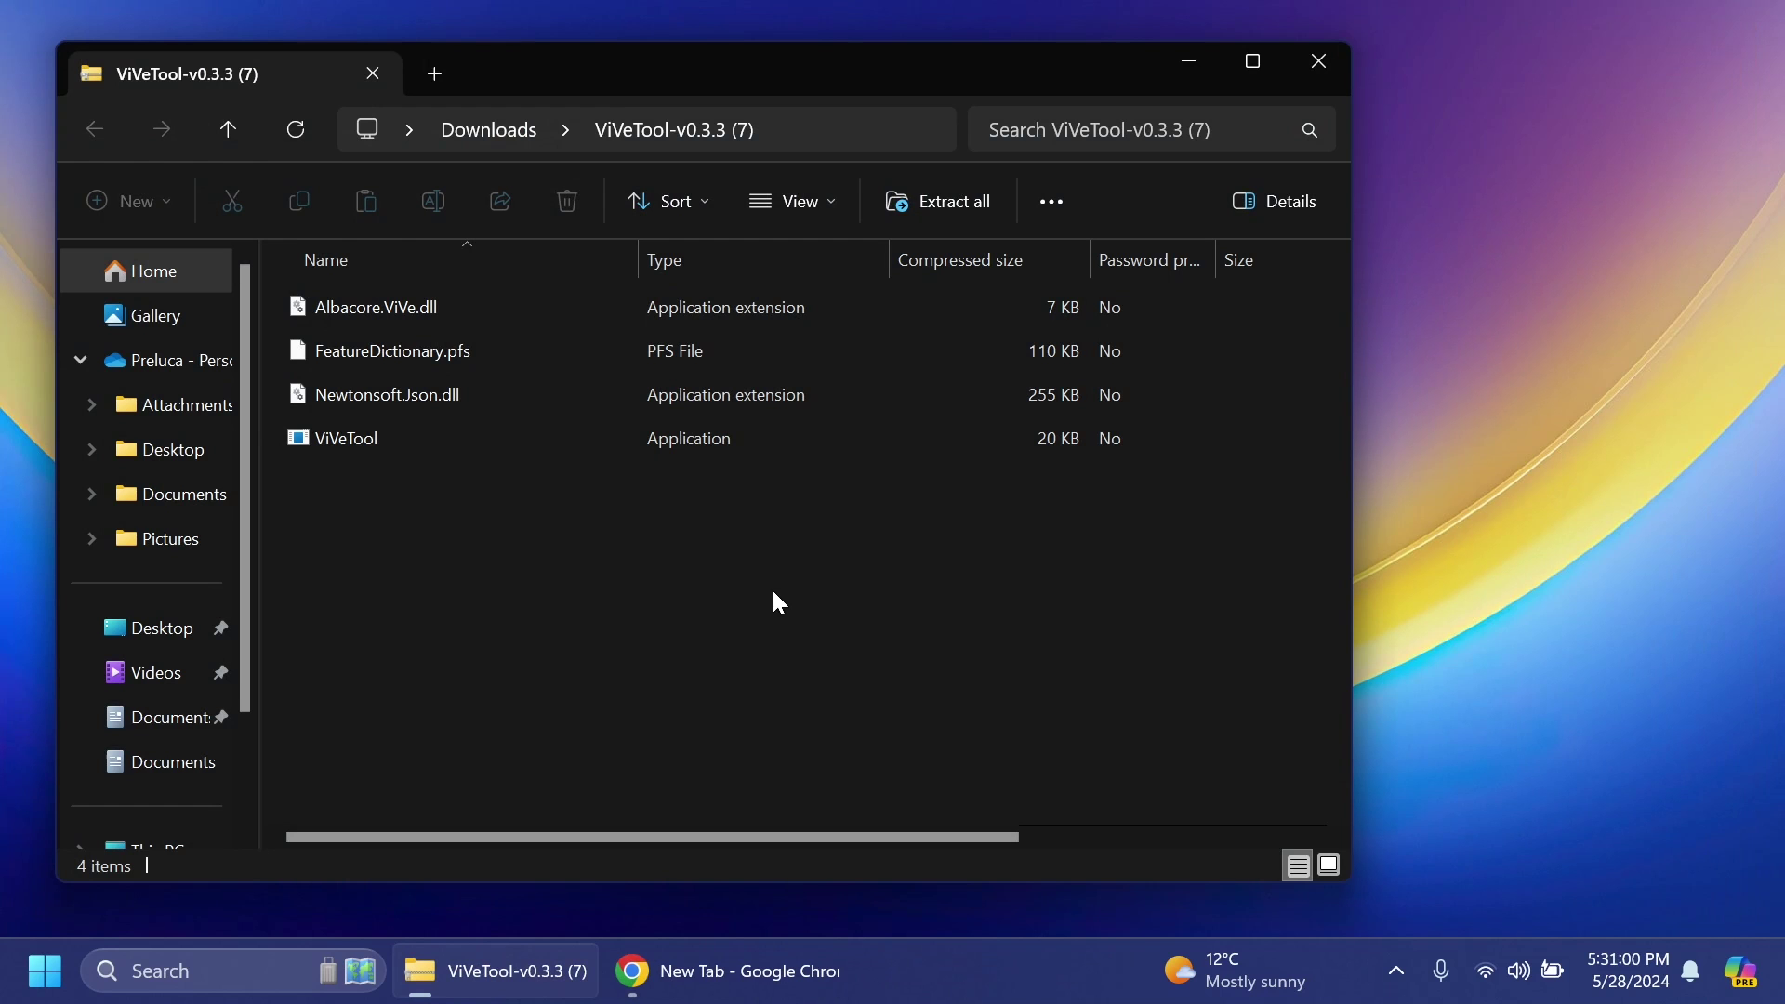
pyautogui.click(946, 205)
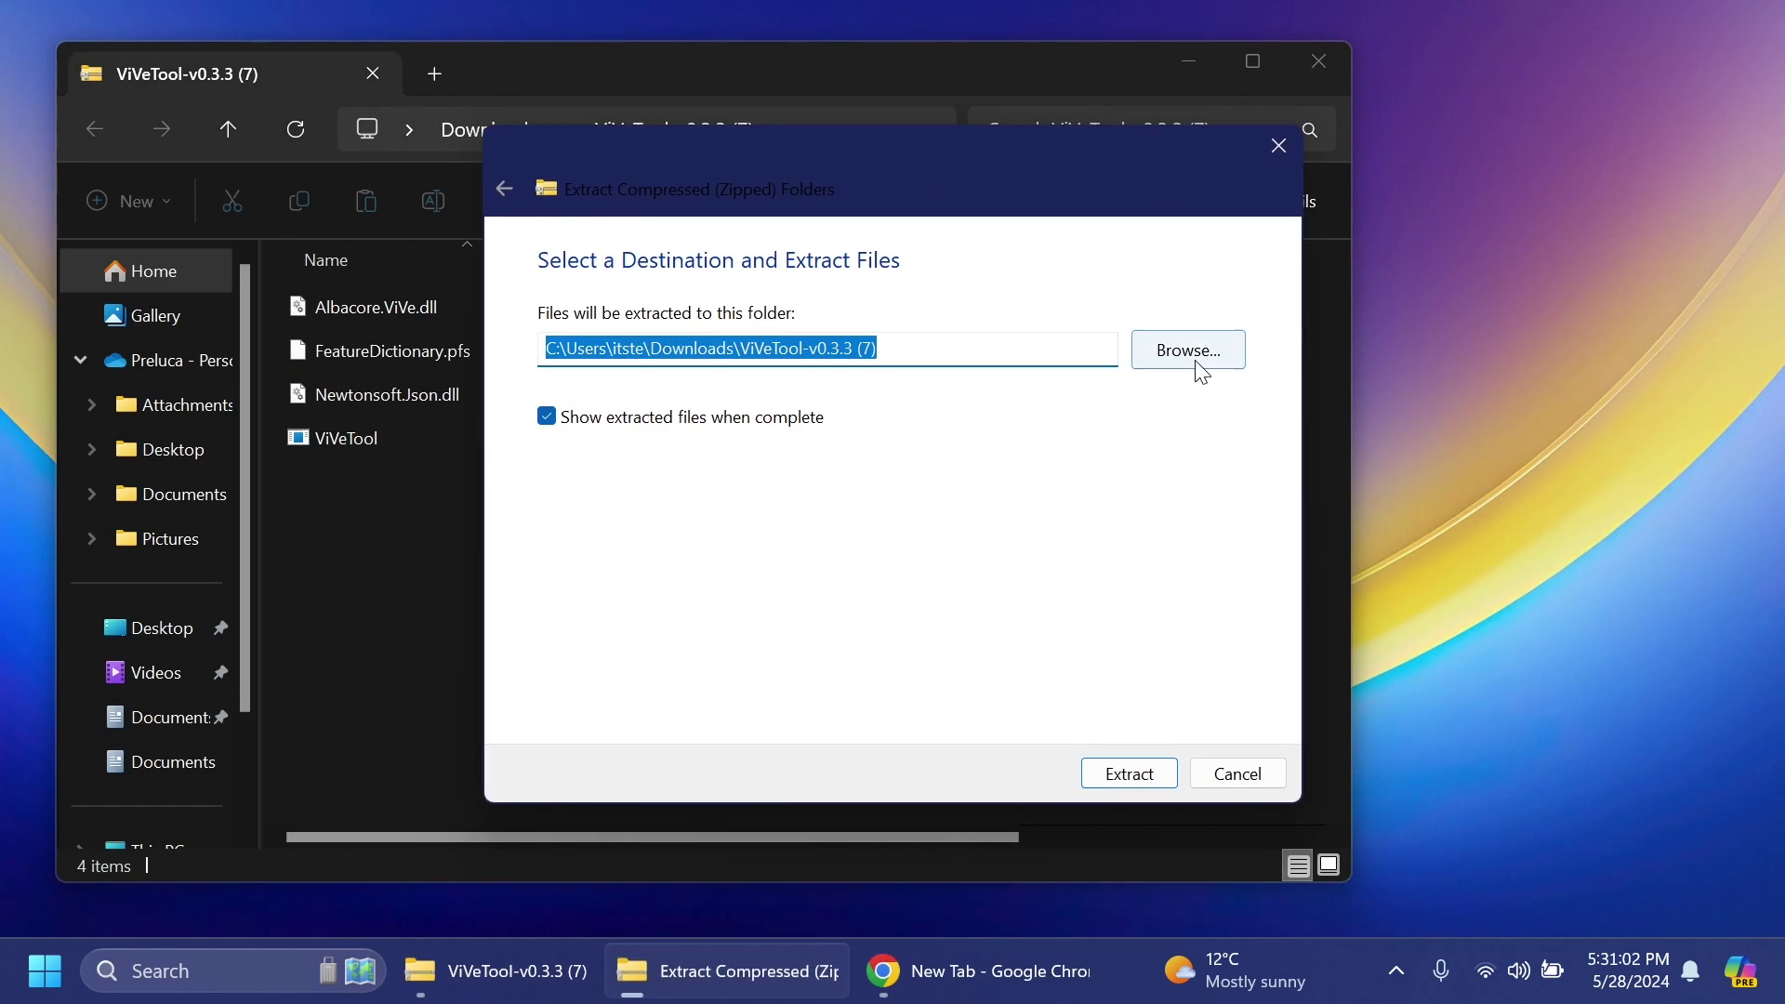
pyautogui.click(1196, 355)
pyautogui.click(595, 599)
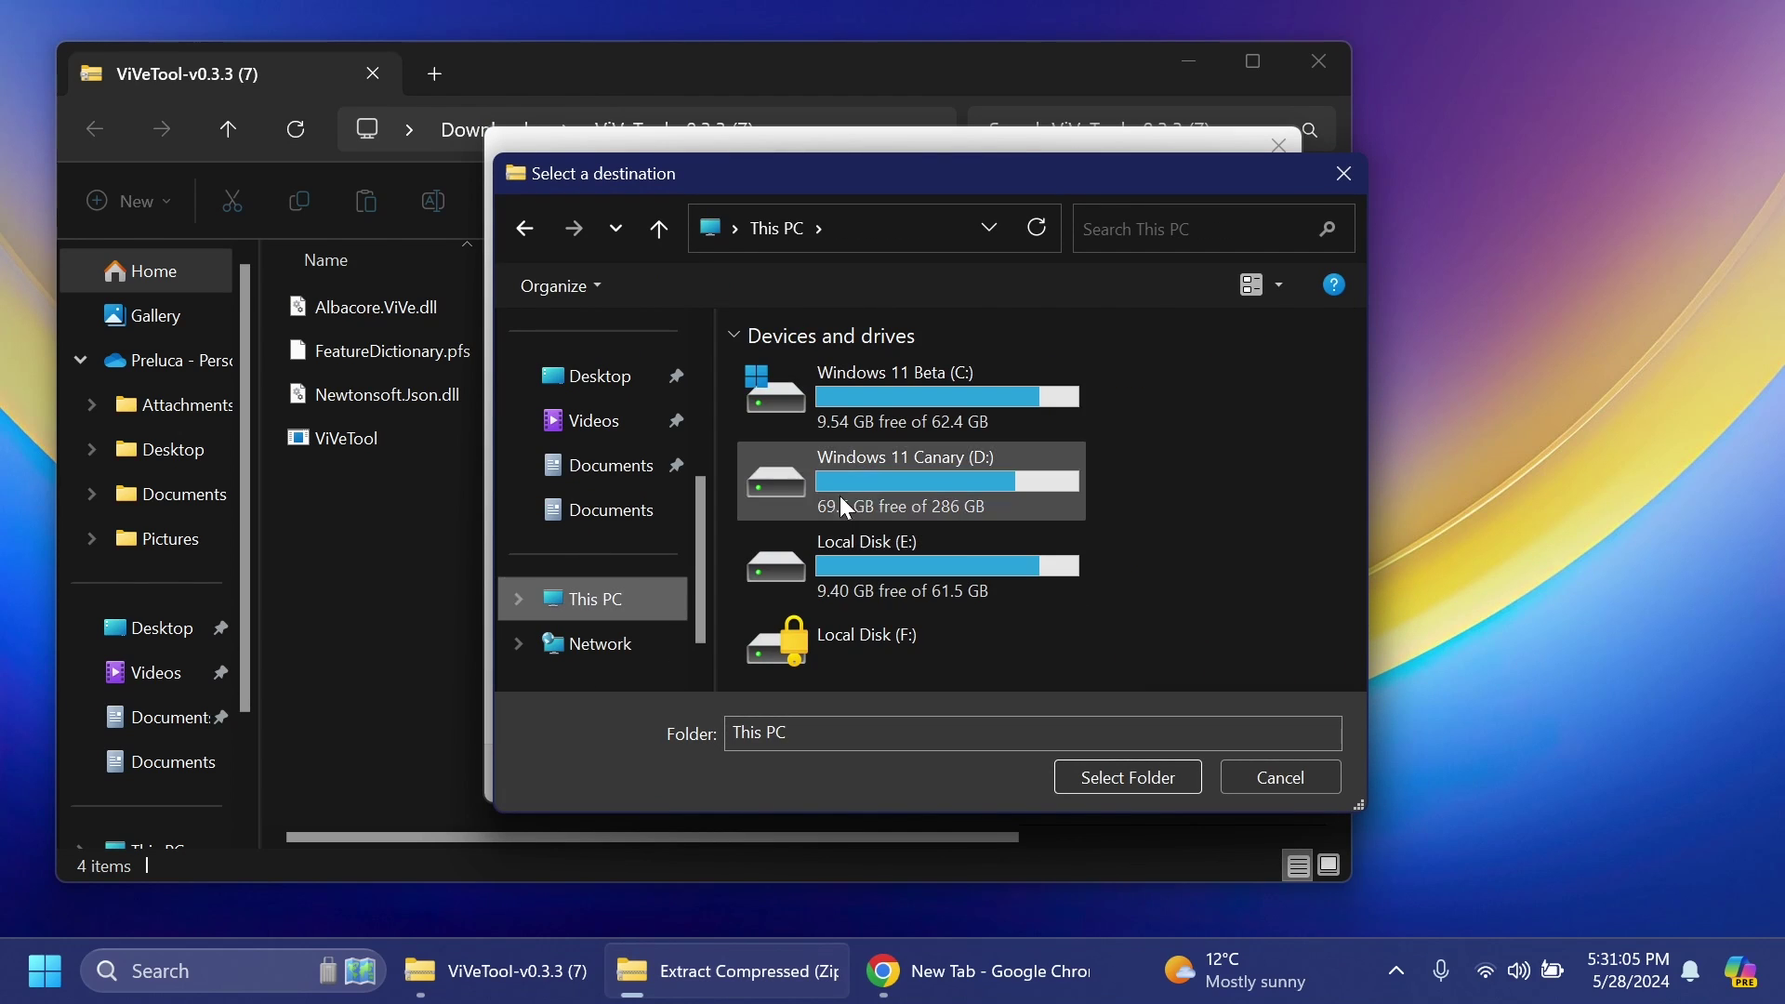
pyautogui.doubleClick(898, 400)
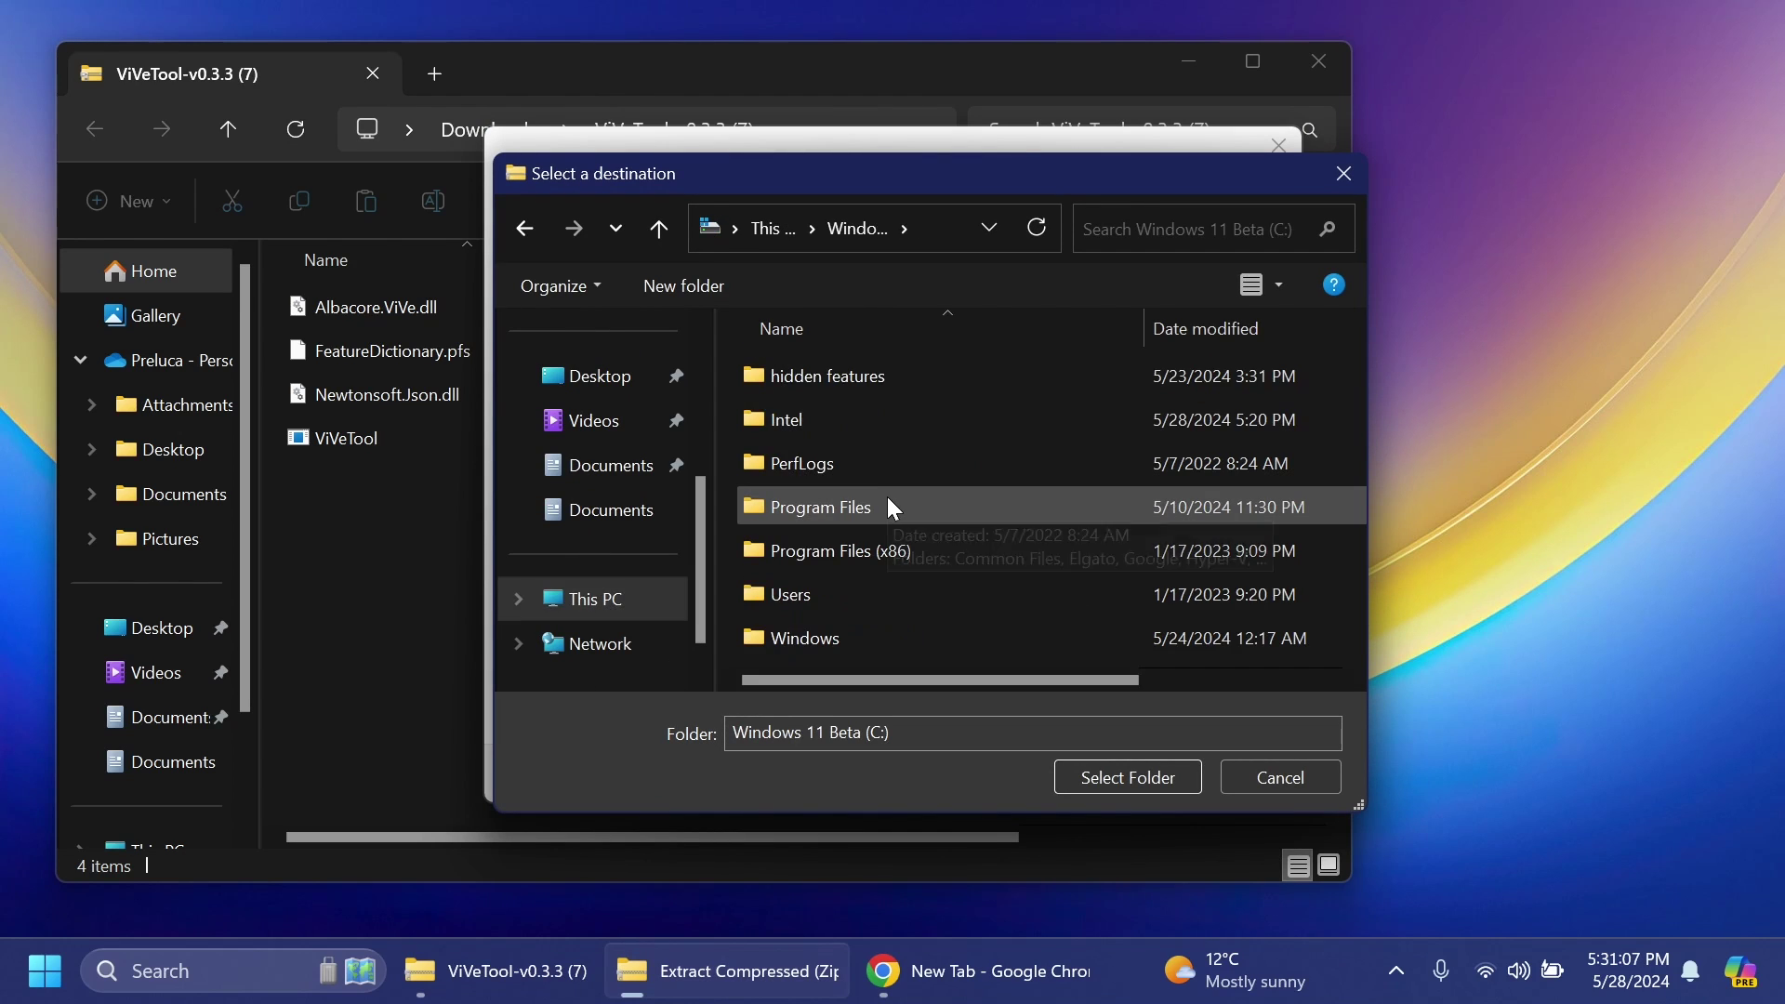
pyautogui.doubleClick(827, 383)
# - Extract into hidden features, replacing existing files, and close both Explorer windows
pyautogui.click(1107, 781)
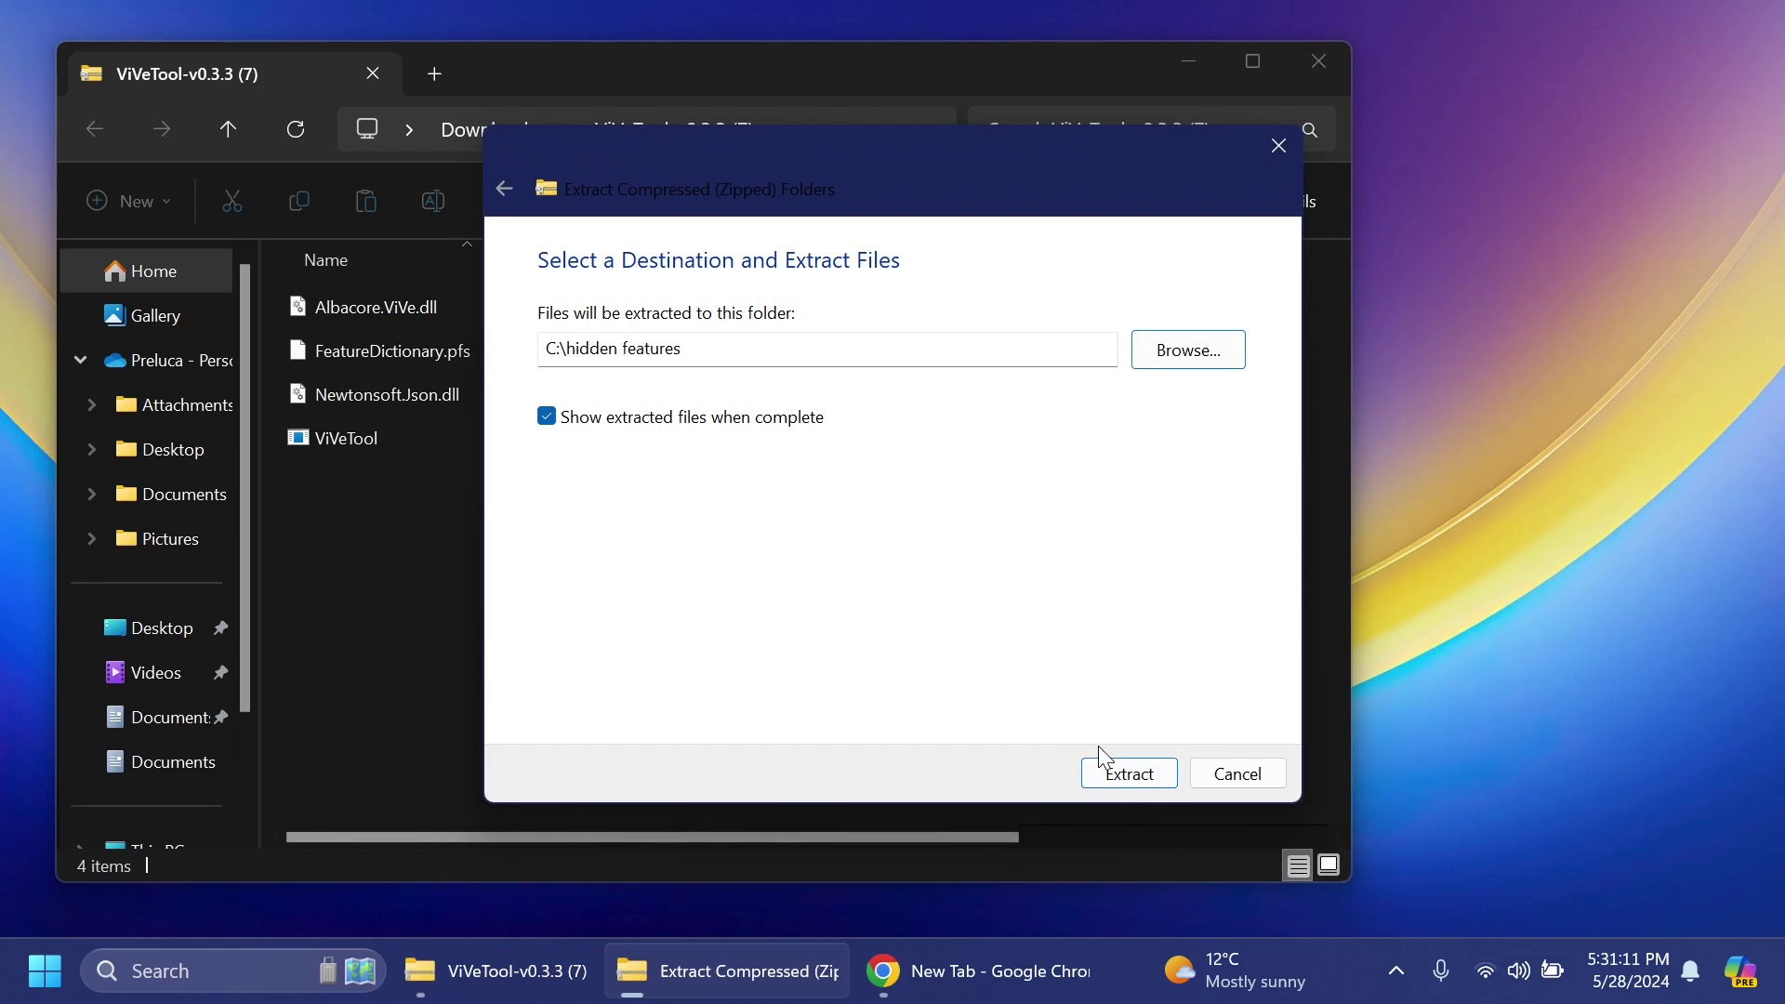
pyautogui.click(1107, 772)
pyautogui.click(499, 395)
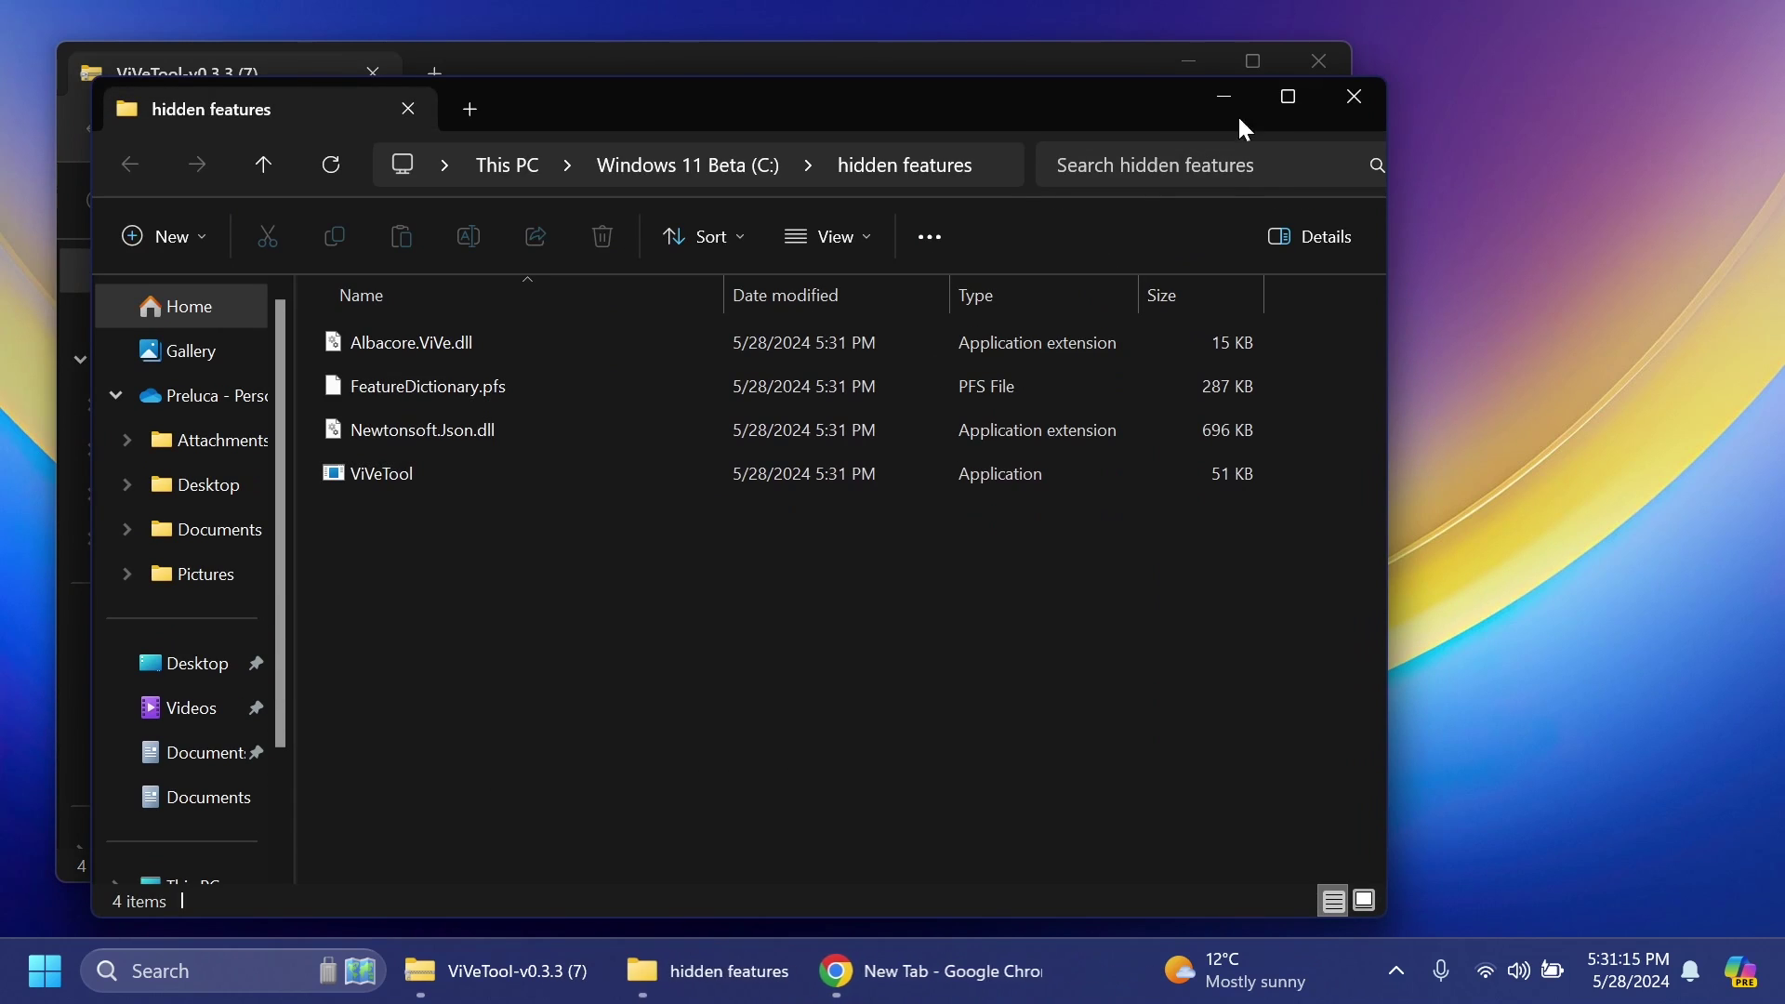
pyautogui.click(1350, 93)
pyautogui.click(1323, 58)
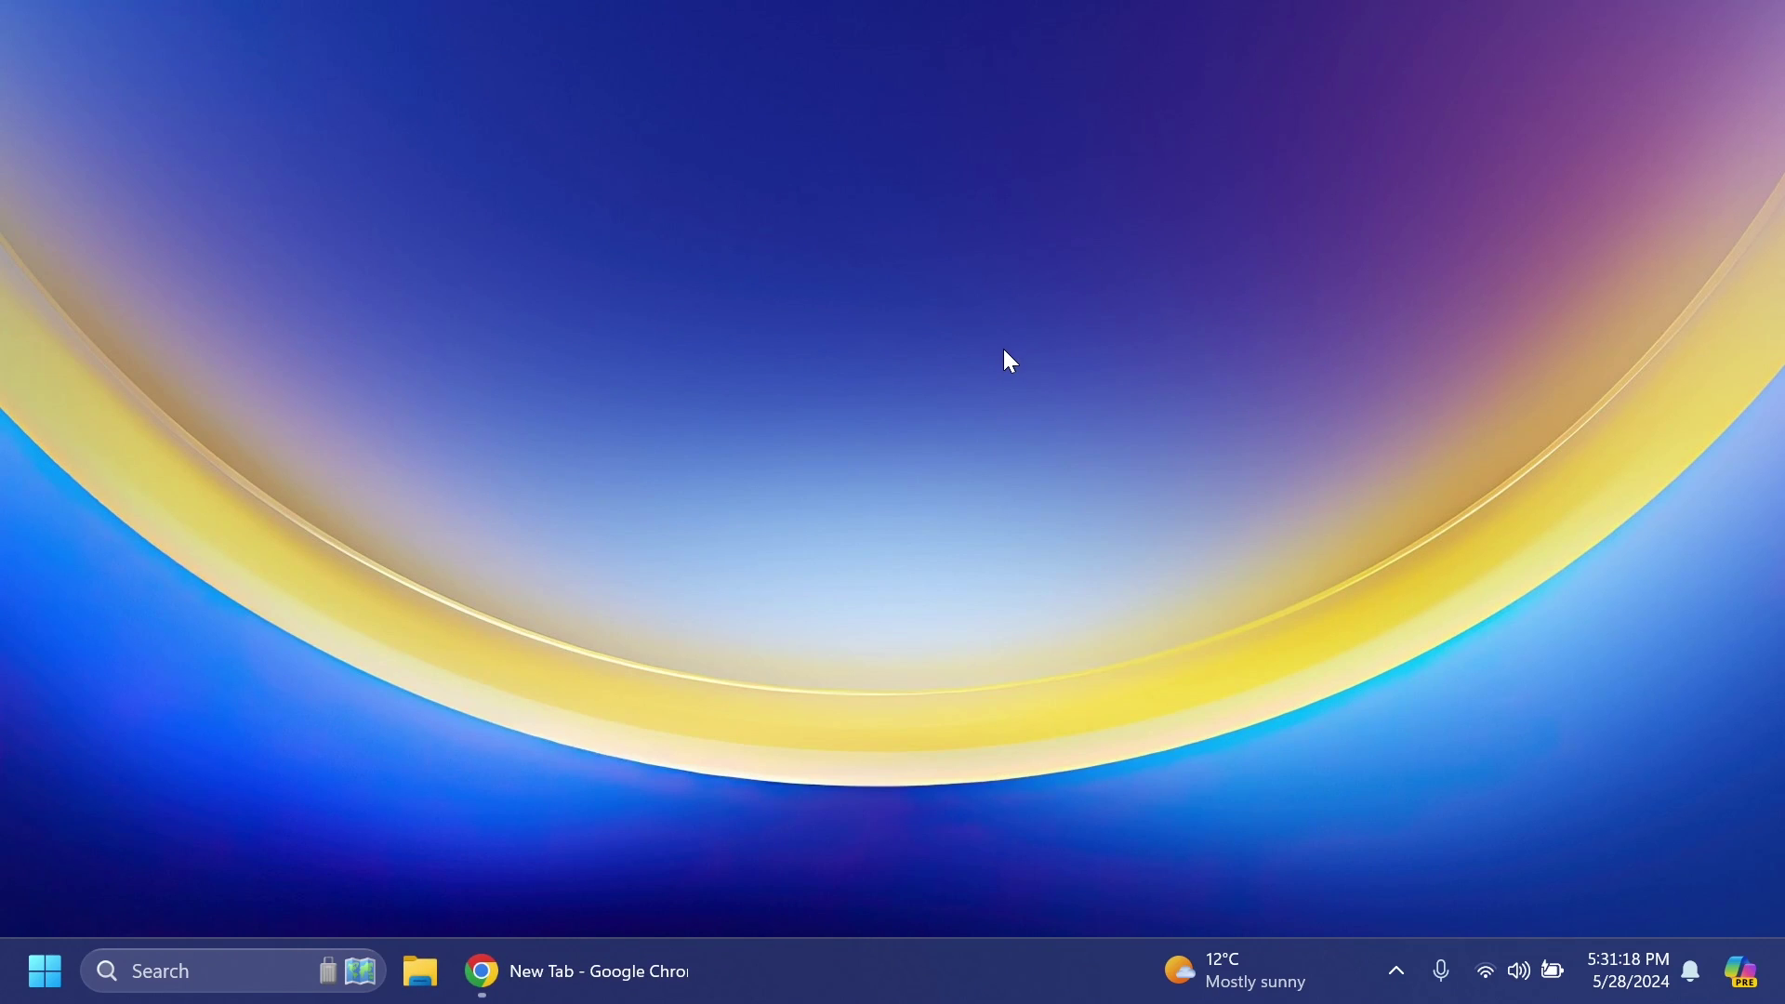
# - Launch Command Prompt as administrator from a 'cmd' search
pyautogui.press('super')
pyautogui.write('cmd')
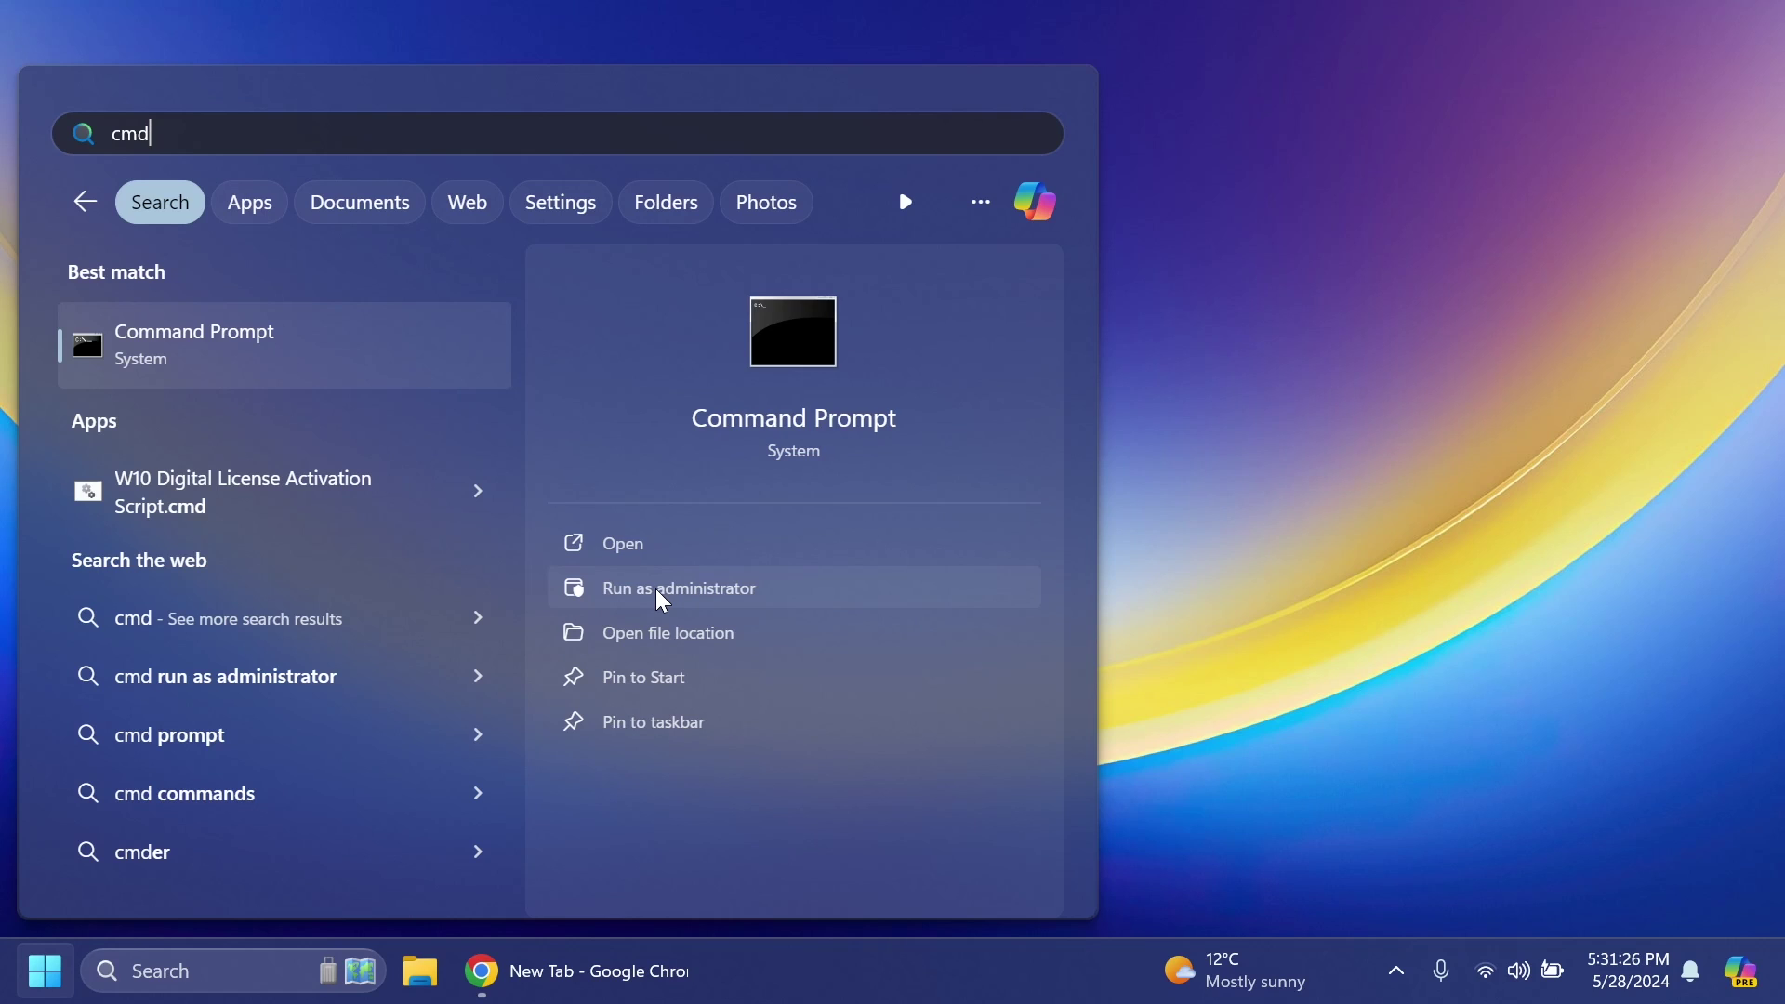
pyautogui.click(661, 593)
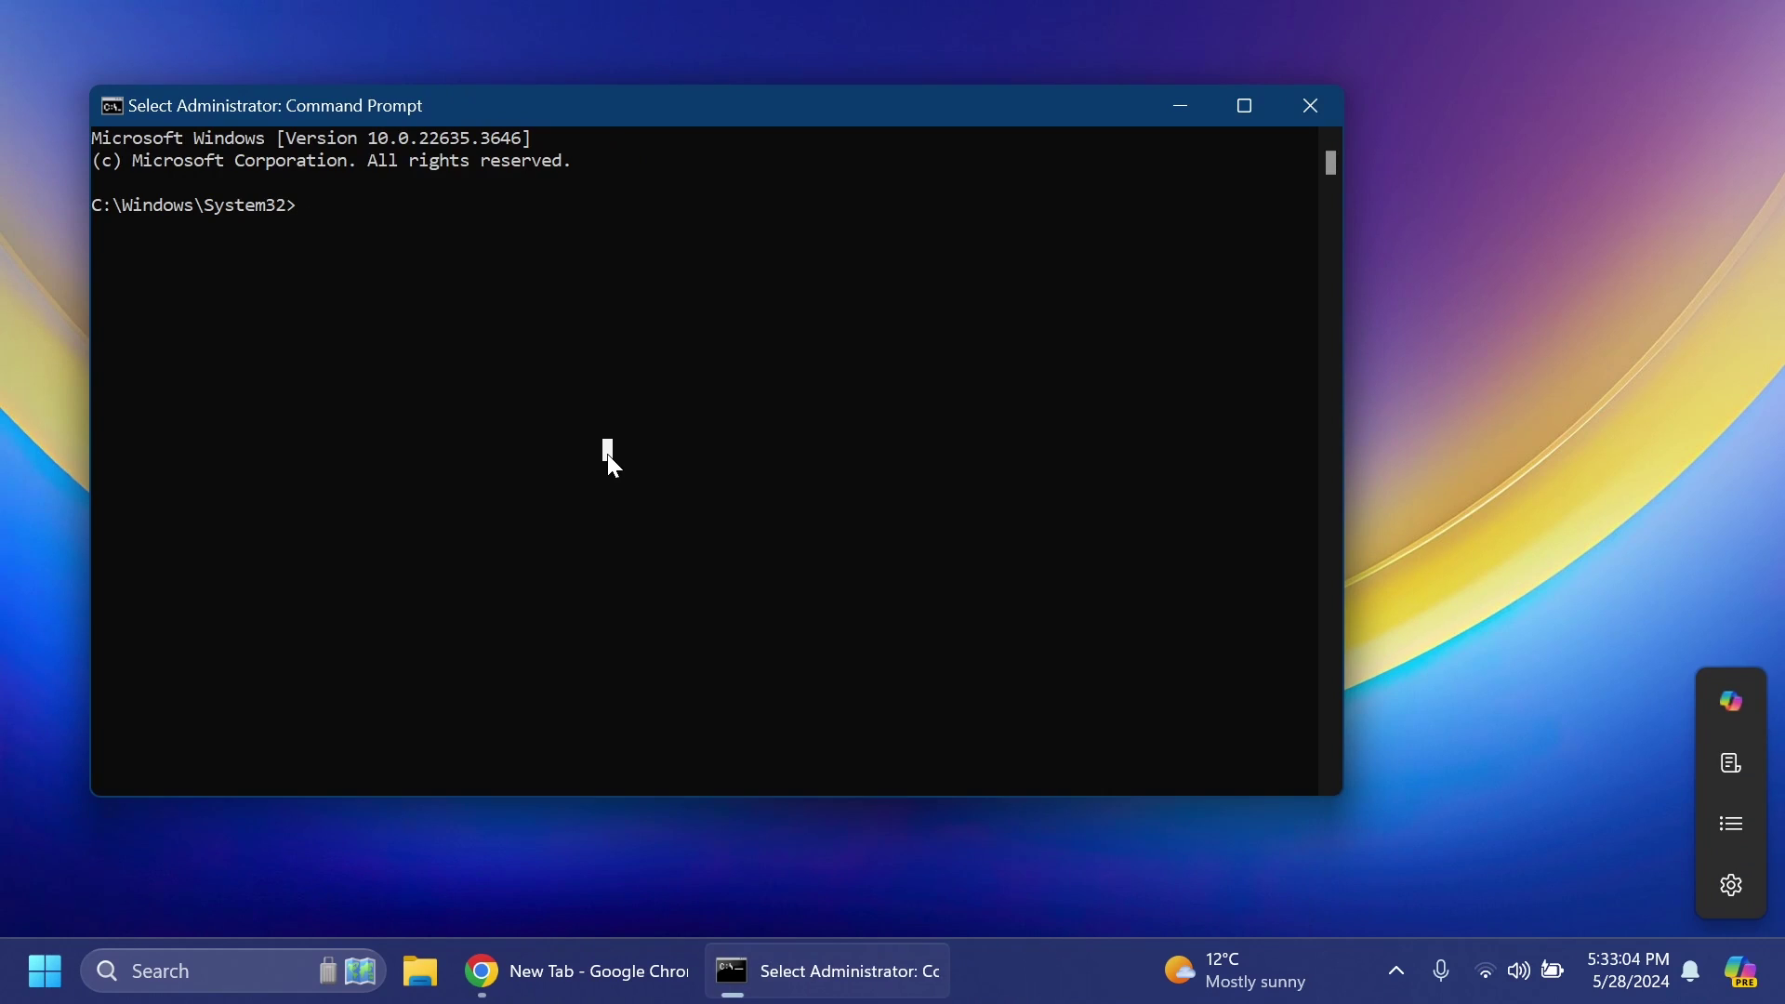
# - Change to C:\hidden features and paste the vivetool /enable /id:48513251 command
pyautogui.write('cd')
pyautogui.write('C:\\hidden features')
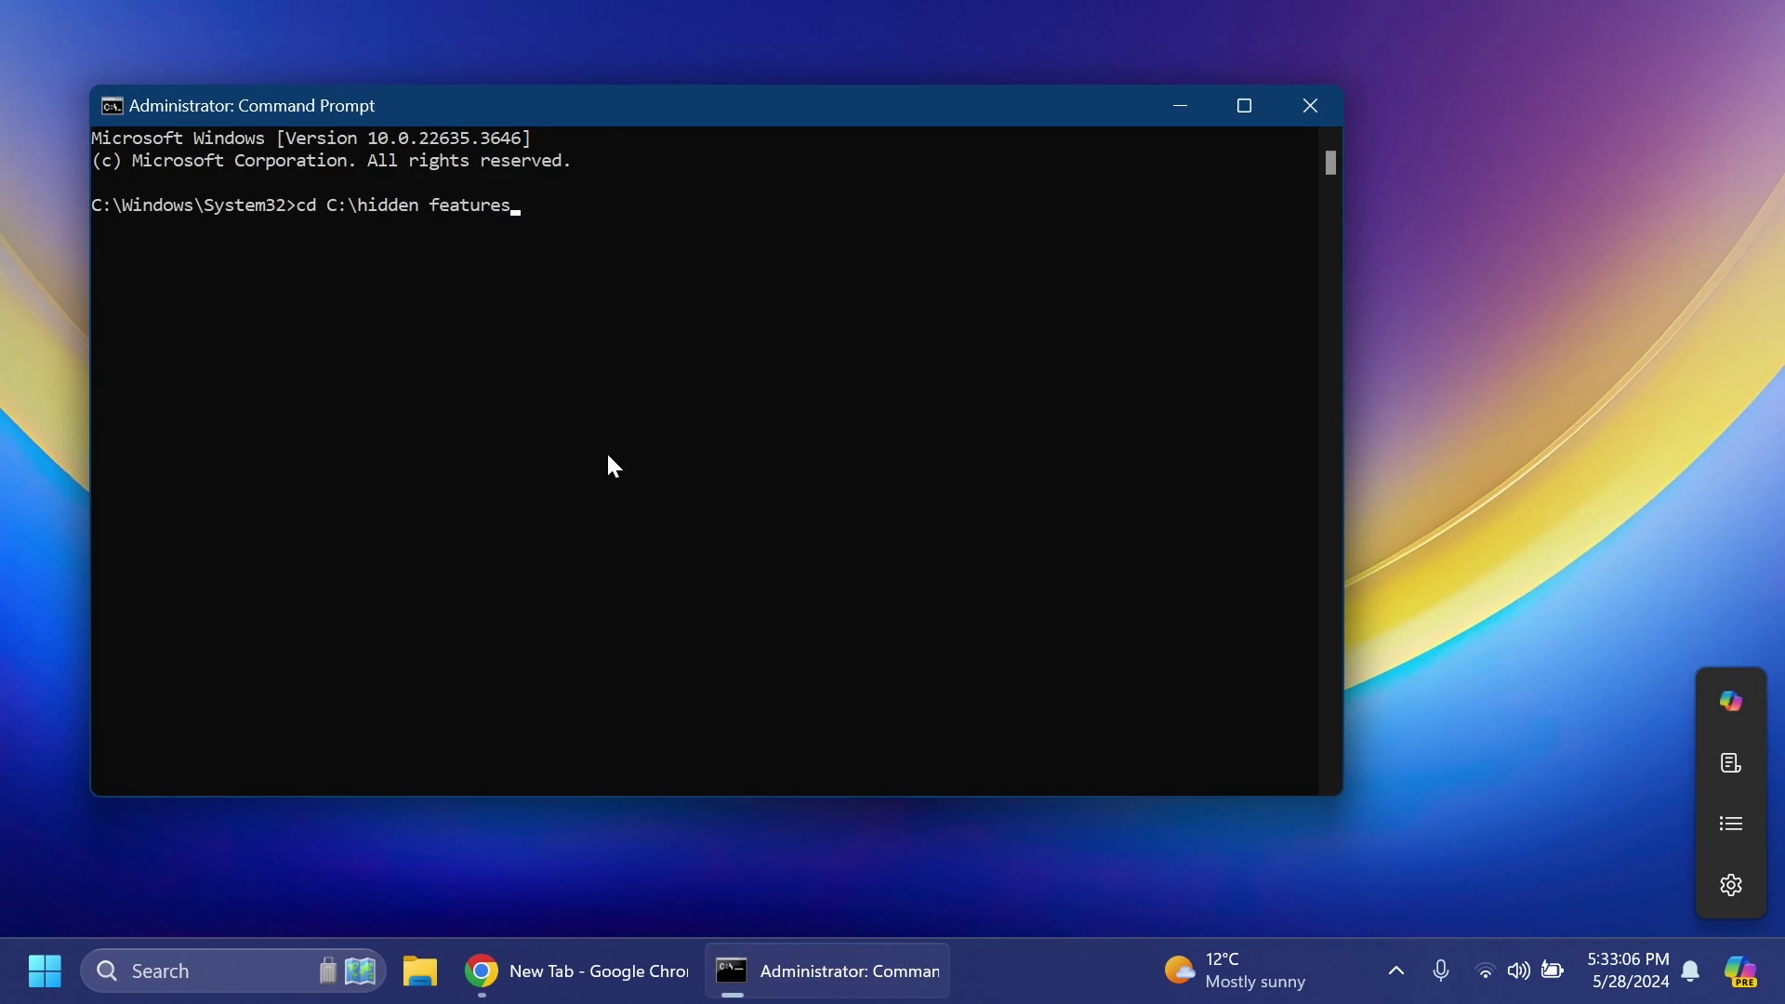
pyautogui.press('Return')
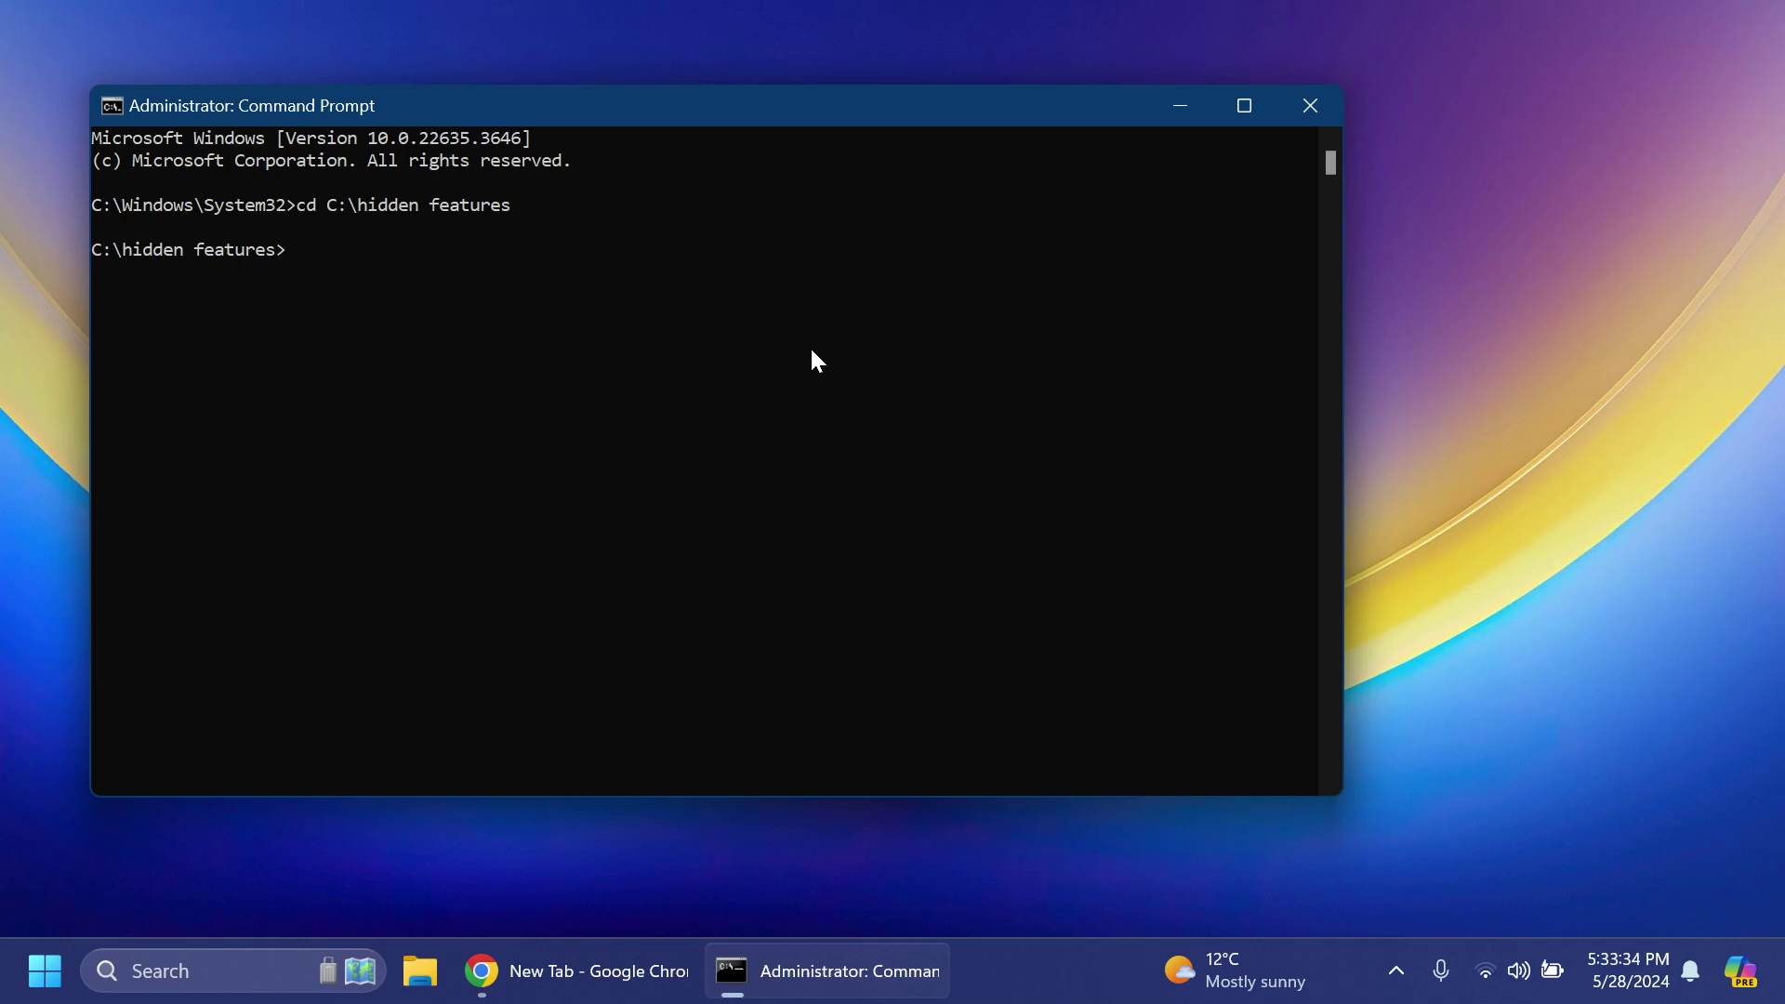
pyautogui.write('vivetool /enable /id:48513251')
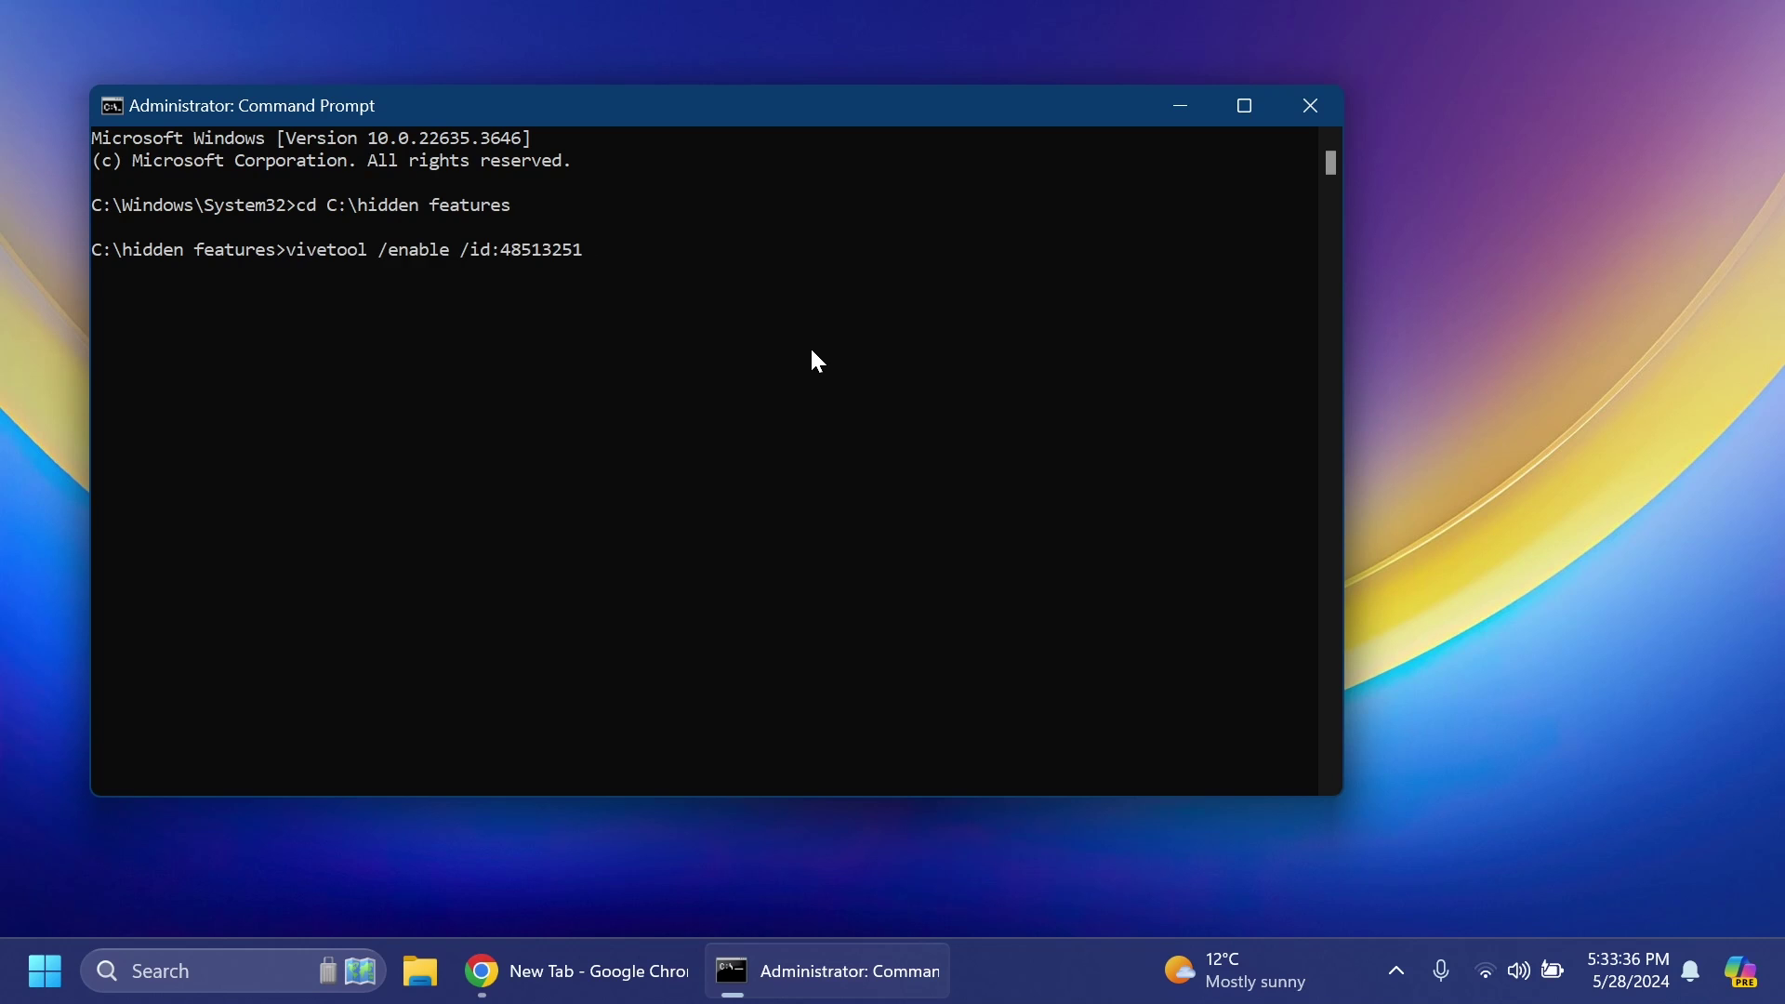
# - Enable feature IDs 48513251, 45425284, and the pair 48433541,48433706 with ViVeTool
pyautogui.press('Return')
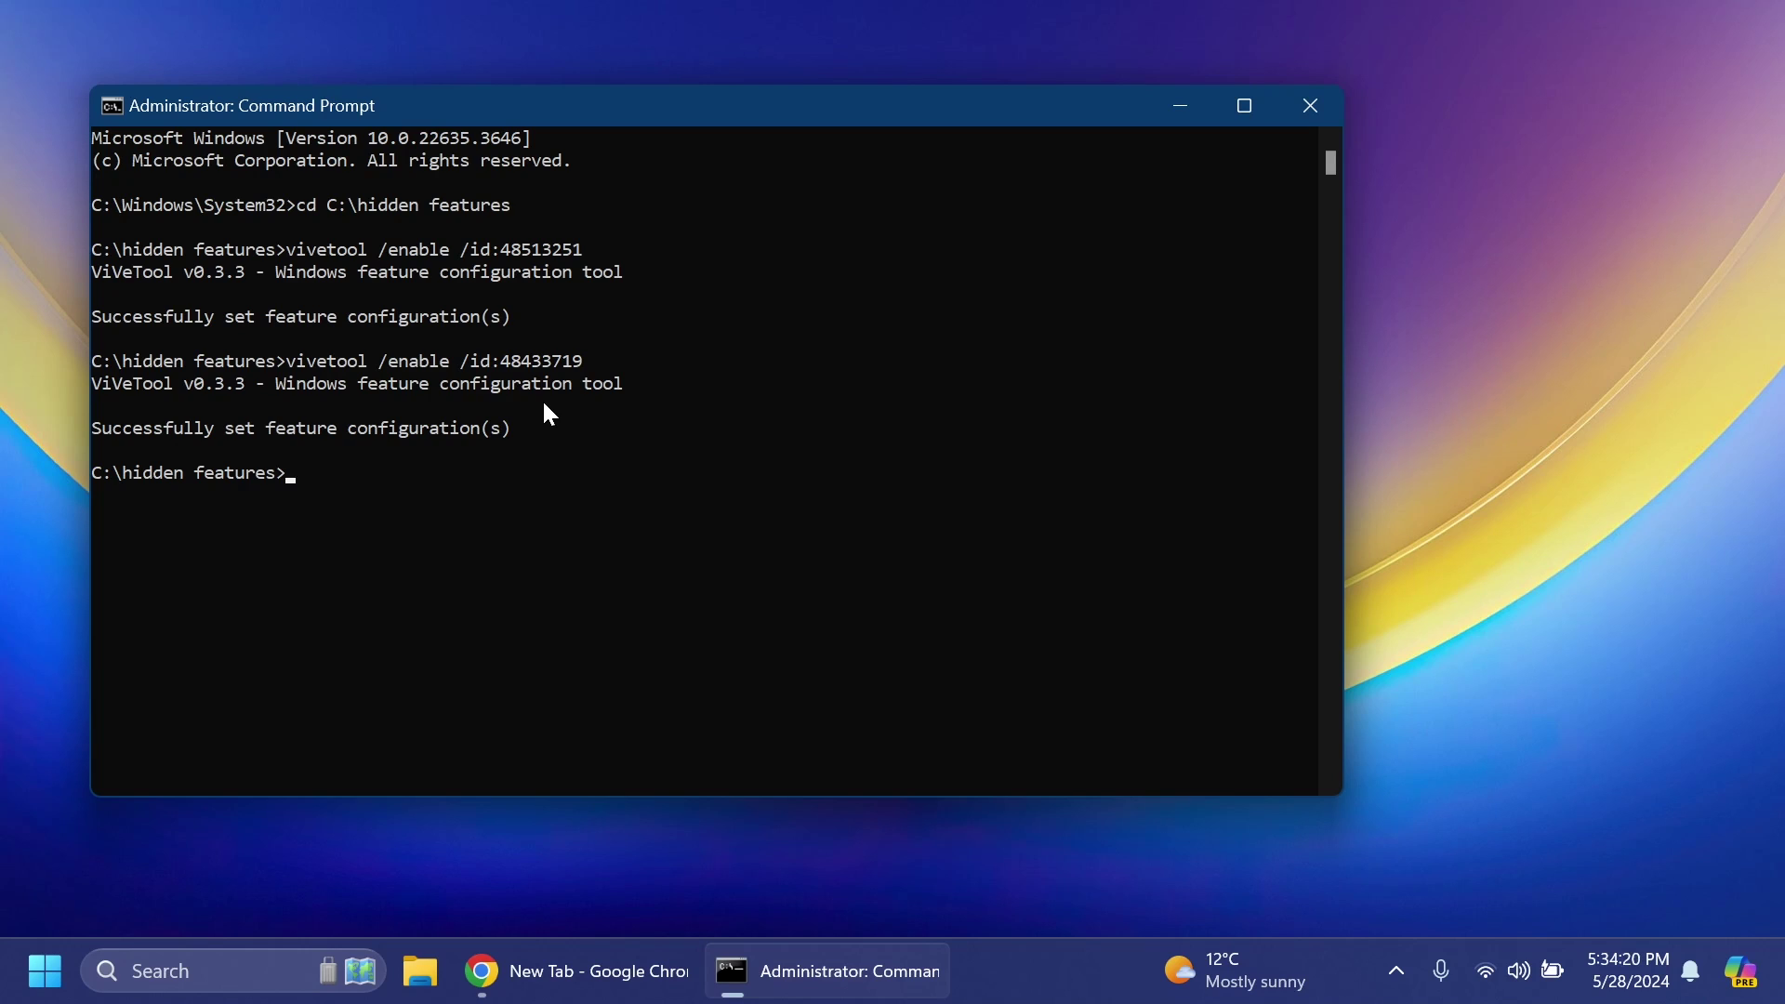
pyautogui.click(464, 584)
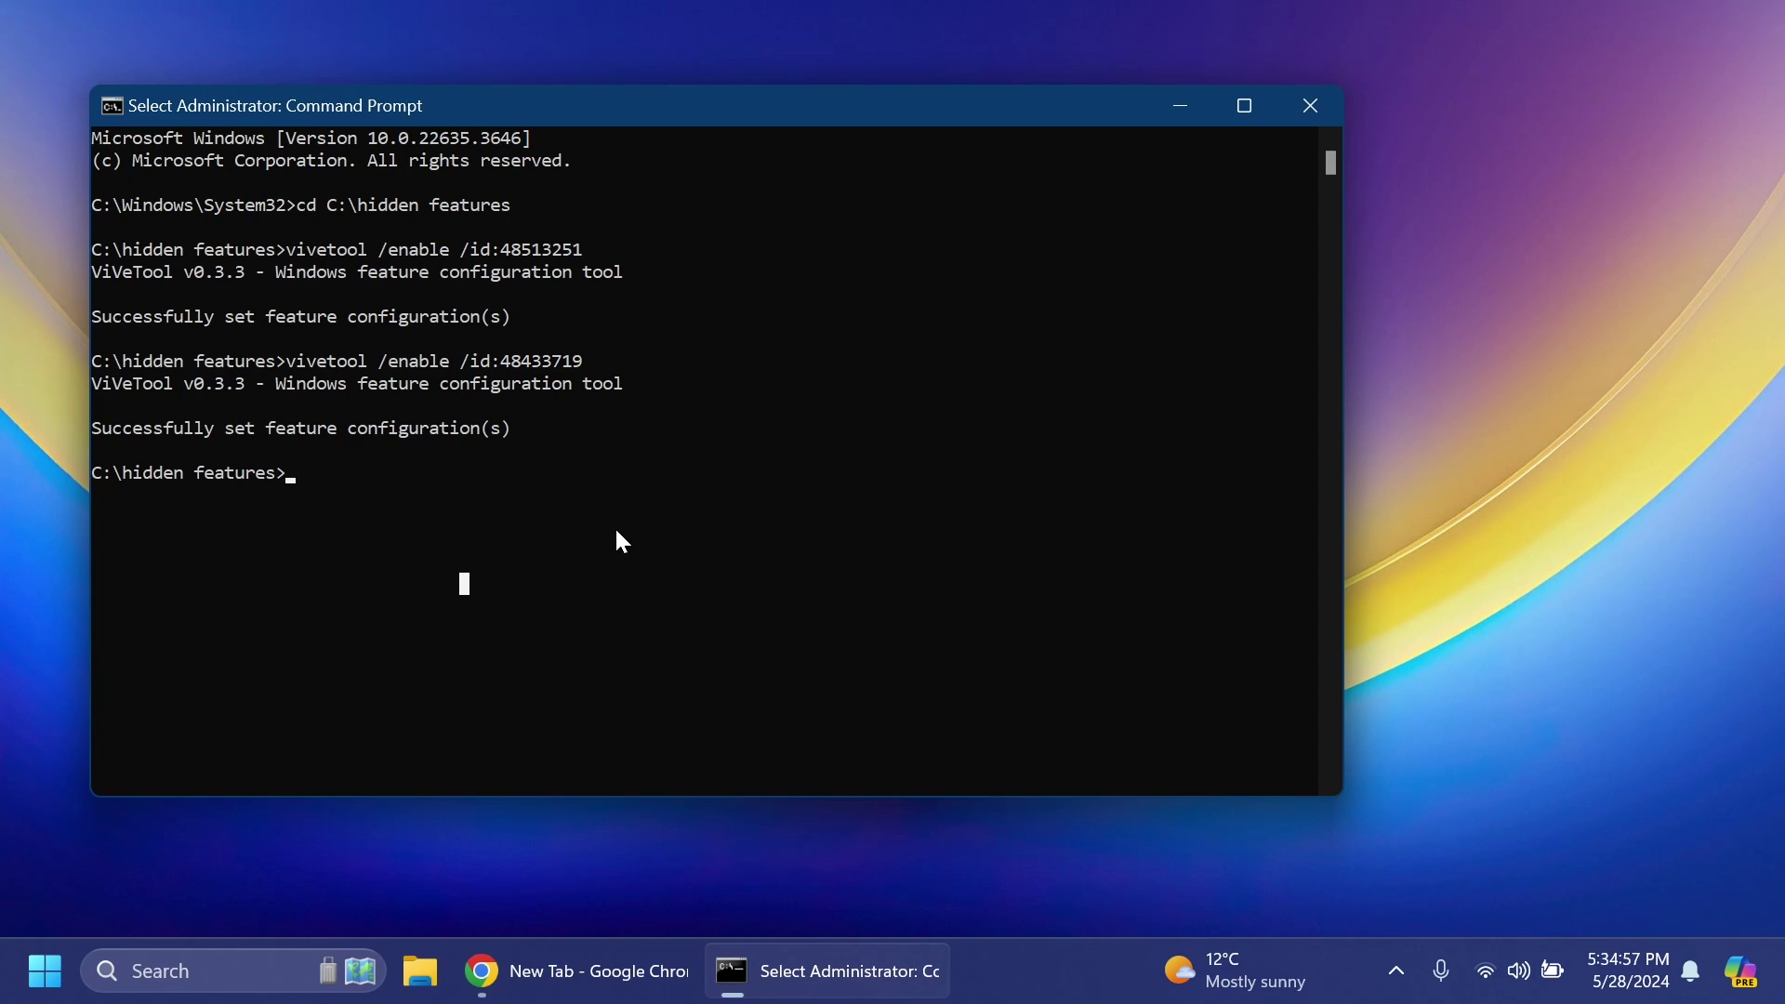
pyautogui.write('vivetool /enable /id:45425284')
pyautogui.press('Return')
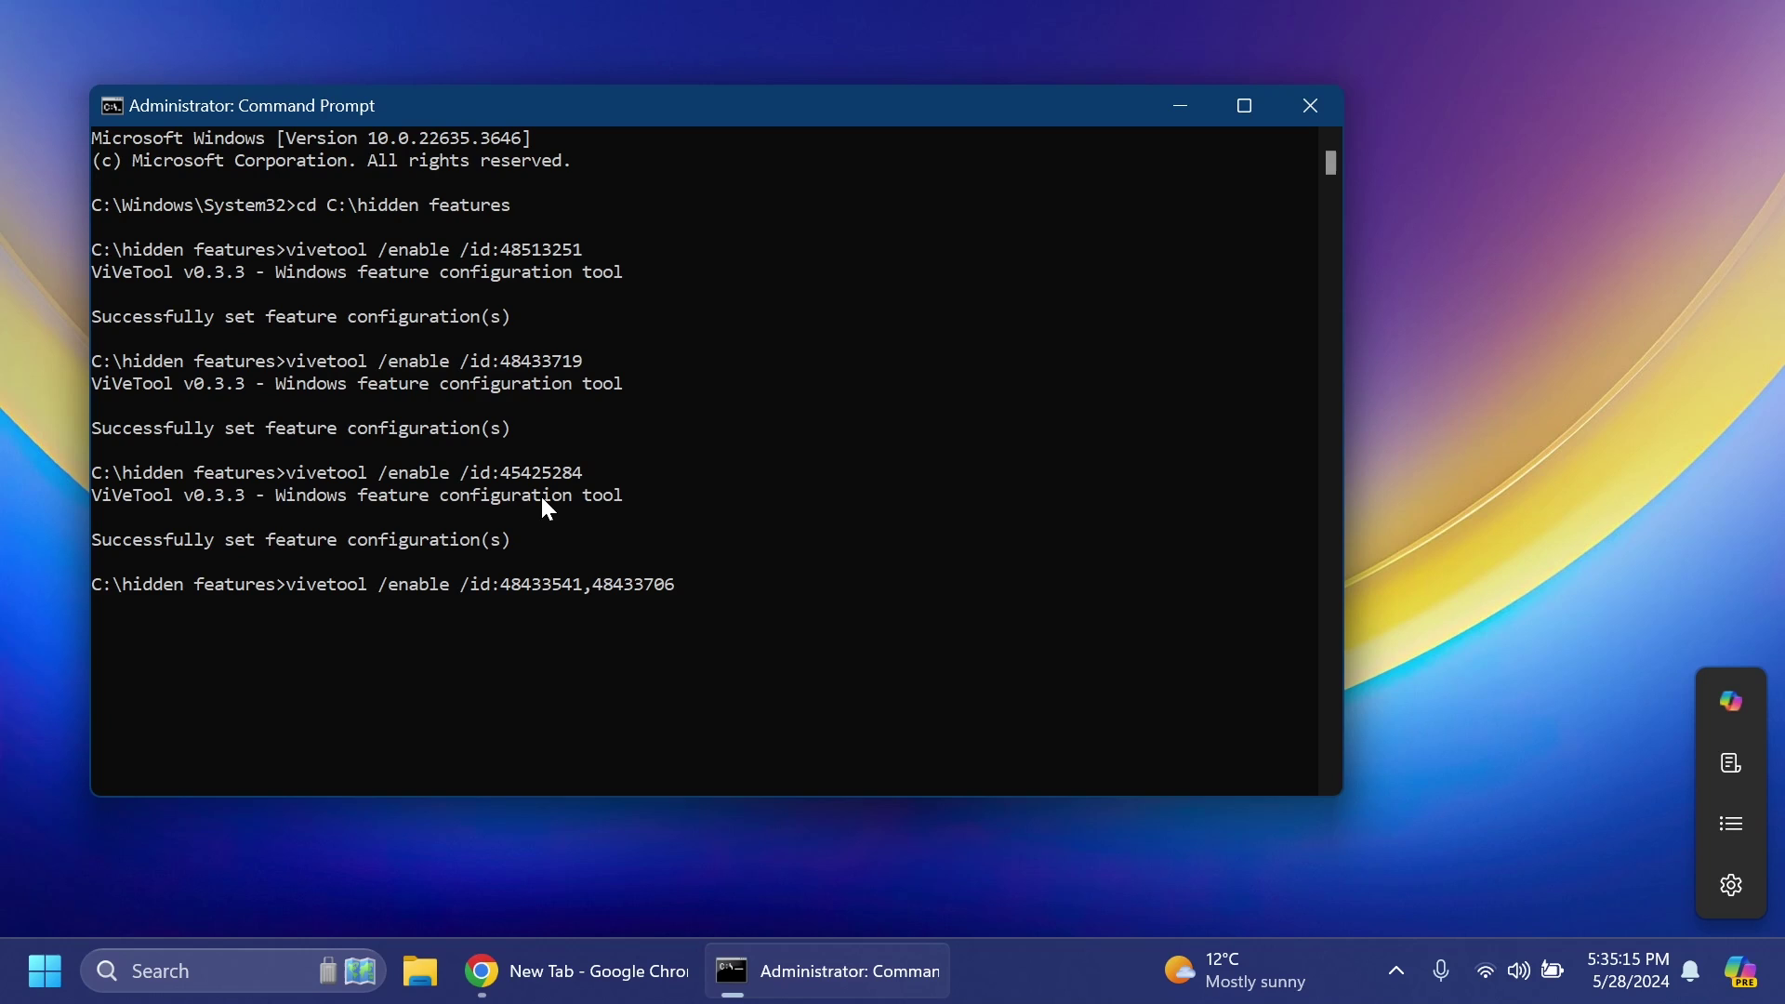
pyautogui.press('Return')
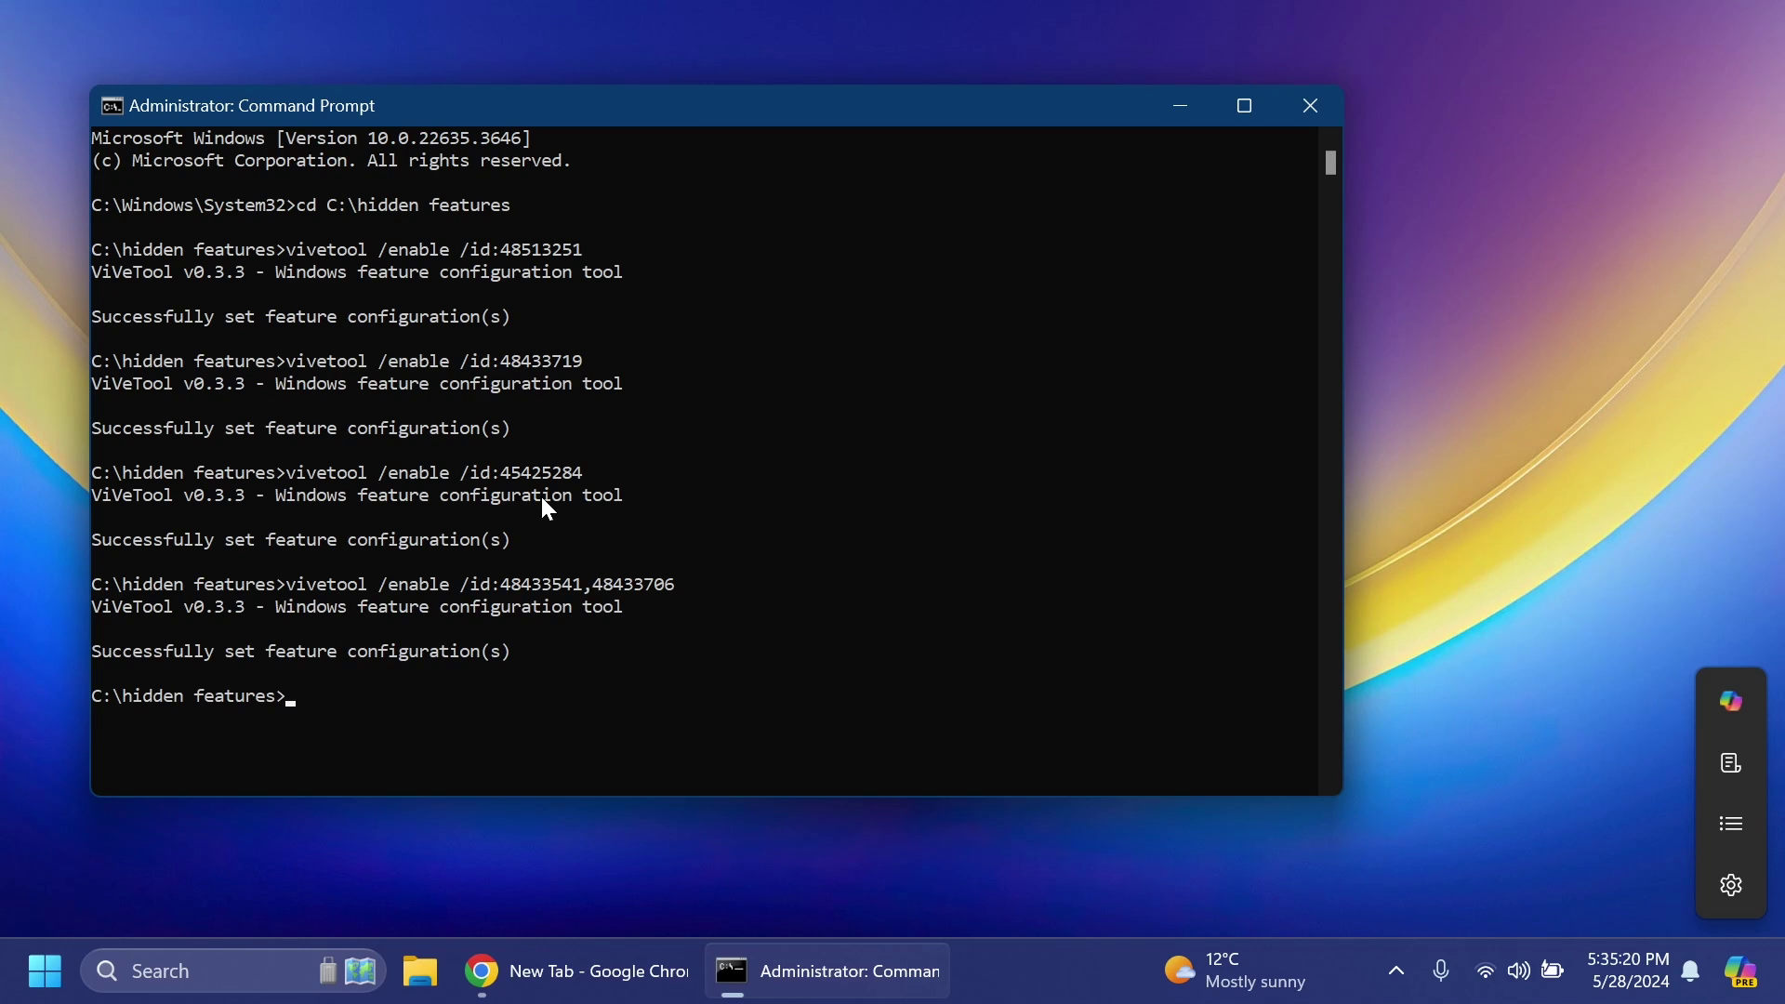
# - Re-run the 49208286 enable with variant 2 instead of X, then open File Explorer on Home
pyautogui.click(771, 582)
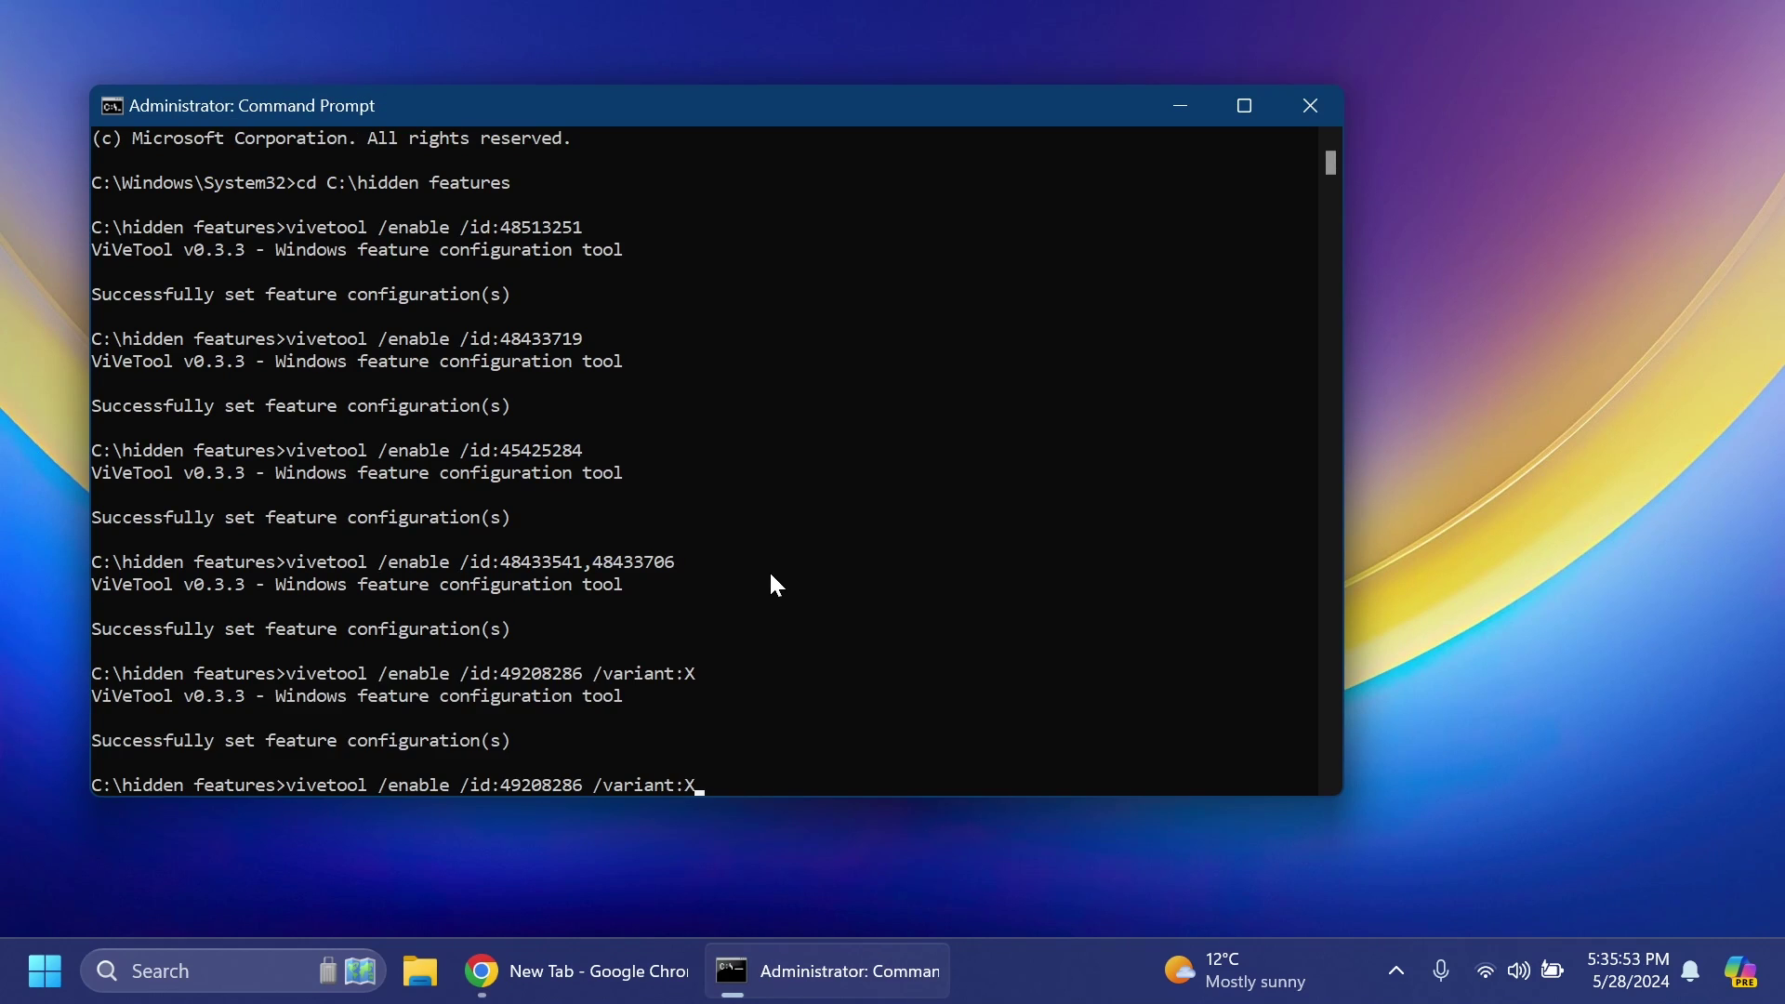
pyautogui.press('BackSpace')
pyautogui.write('2')
pyautogui.press('Return')
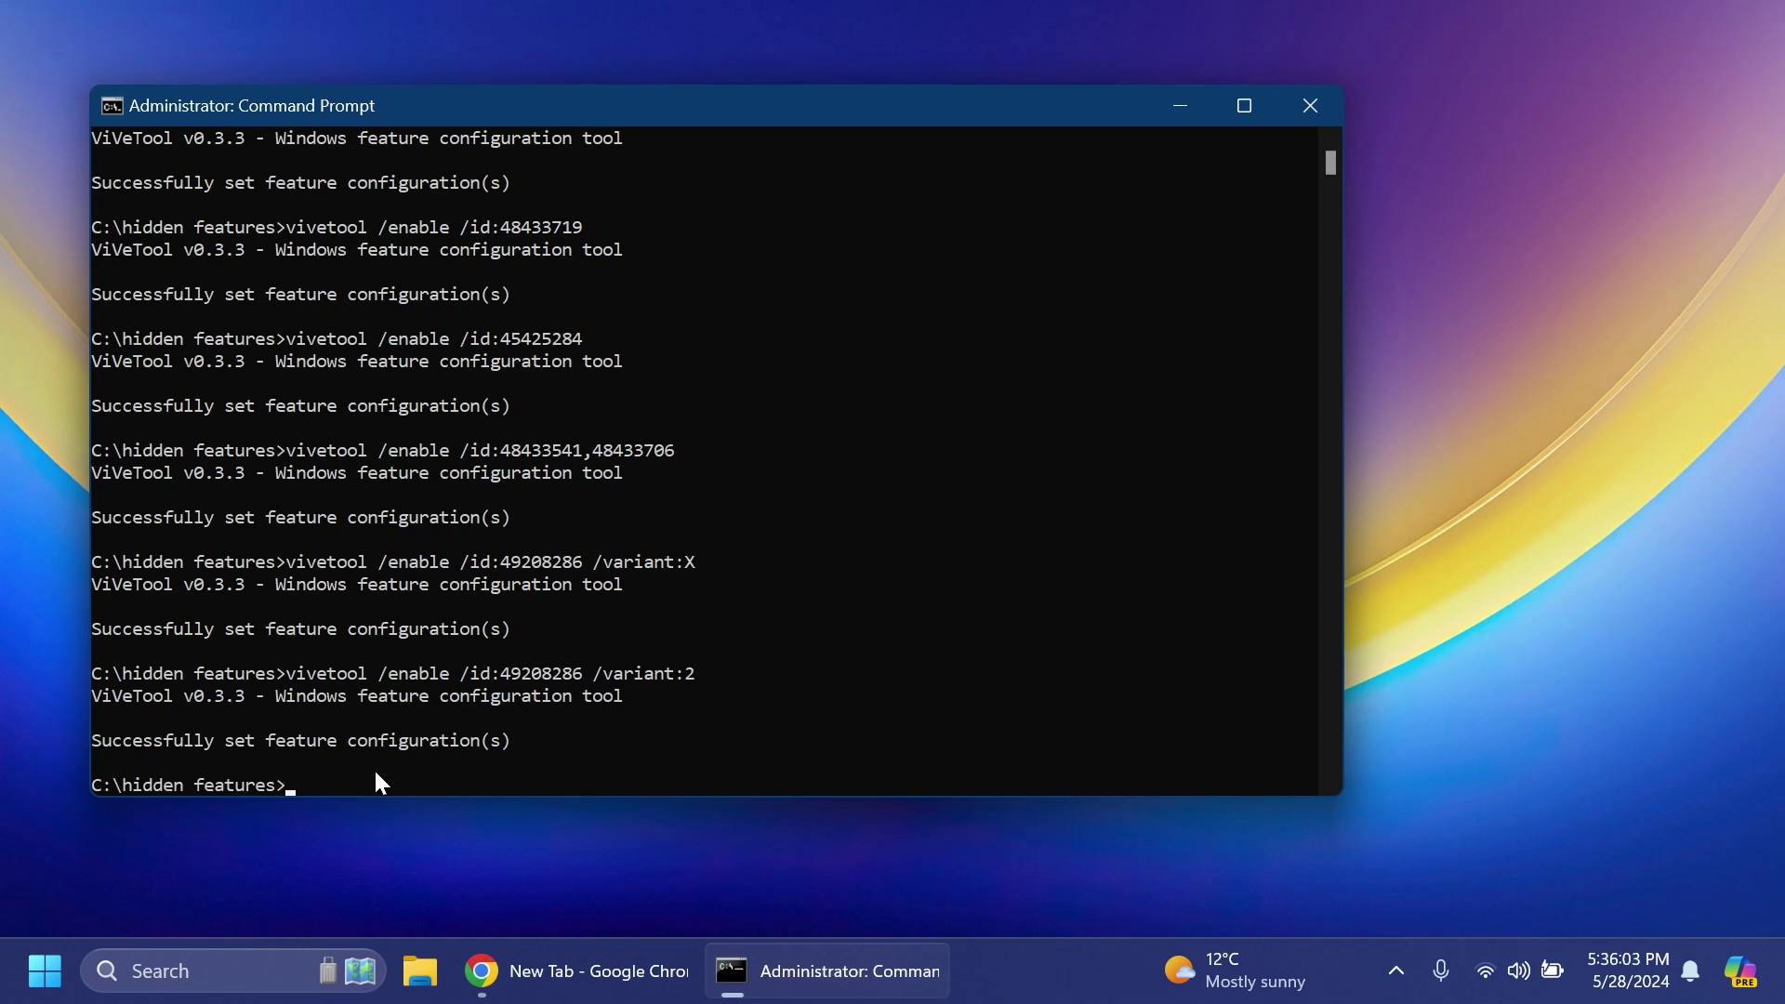
pyautogui.press('super+d')
pyautogui.press('super+e')
pyautogui.click(140, 672)
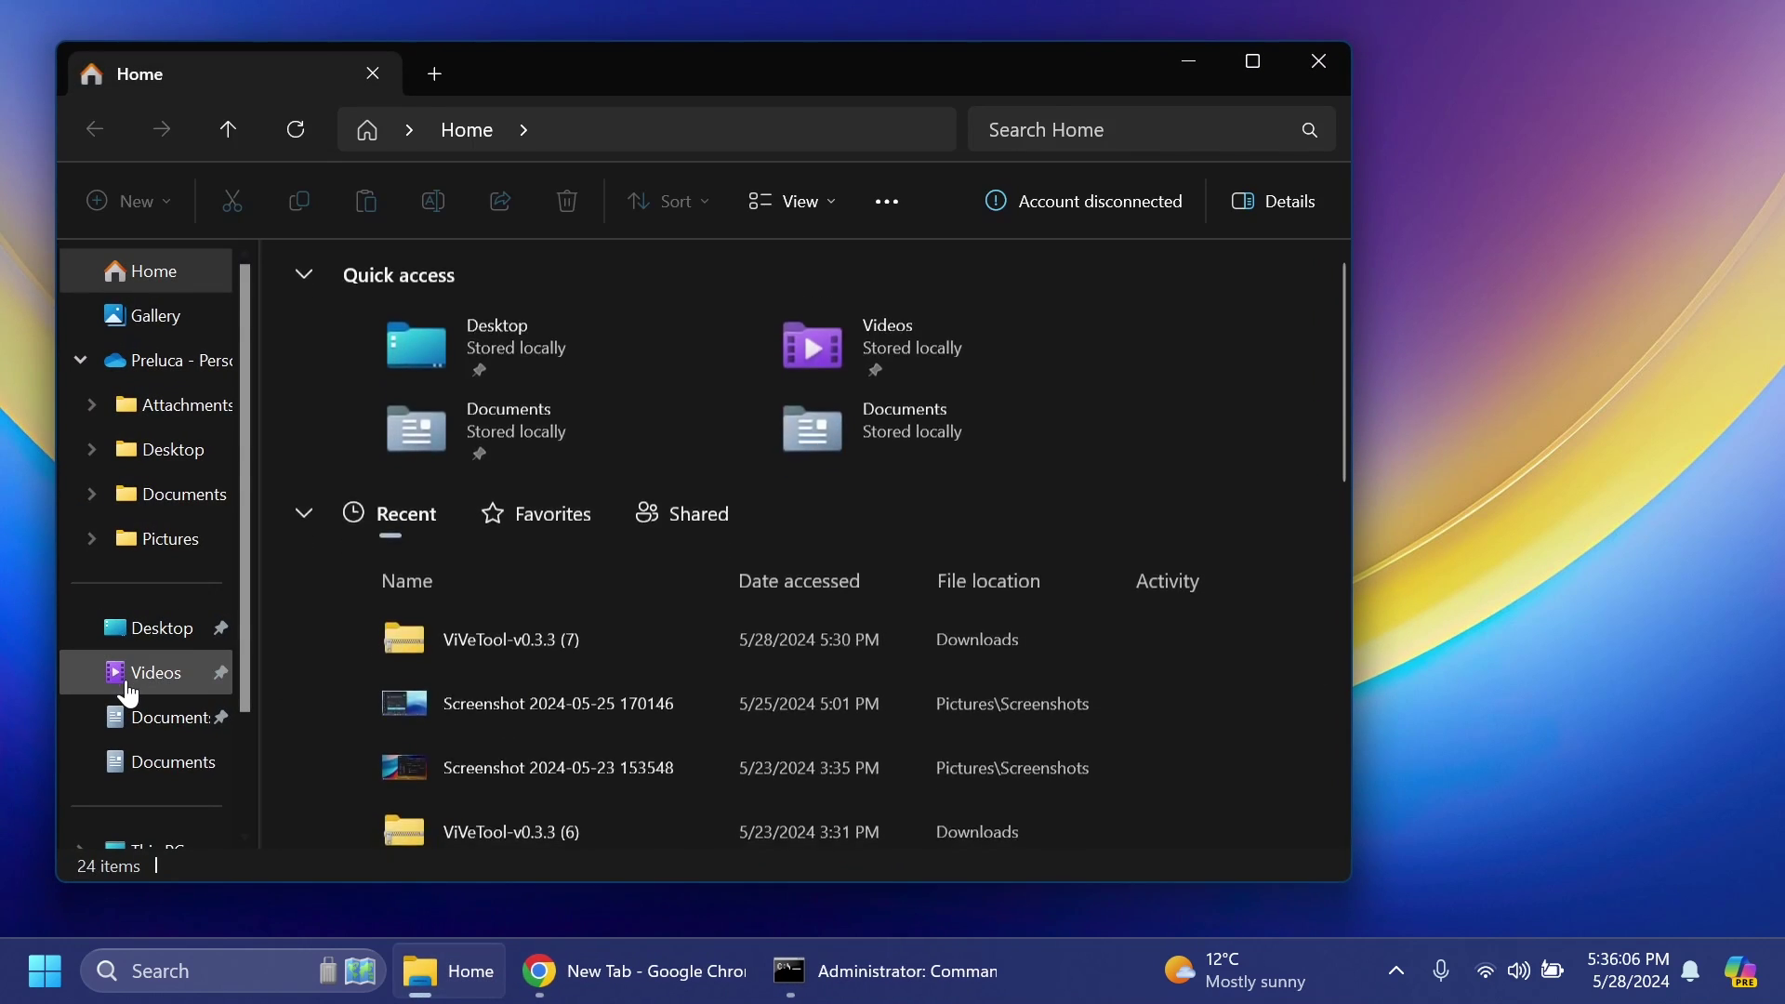
pyautogui.click(493, 423)
pyautogui.click(493, 207)
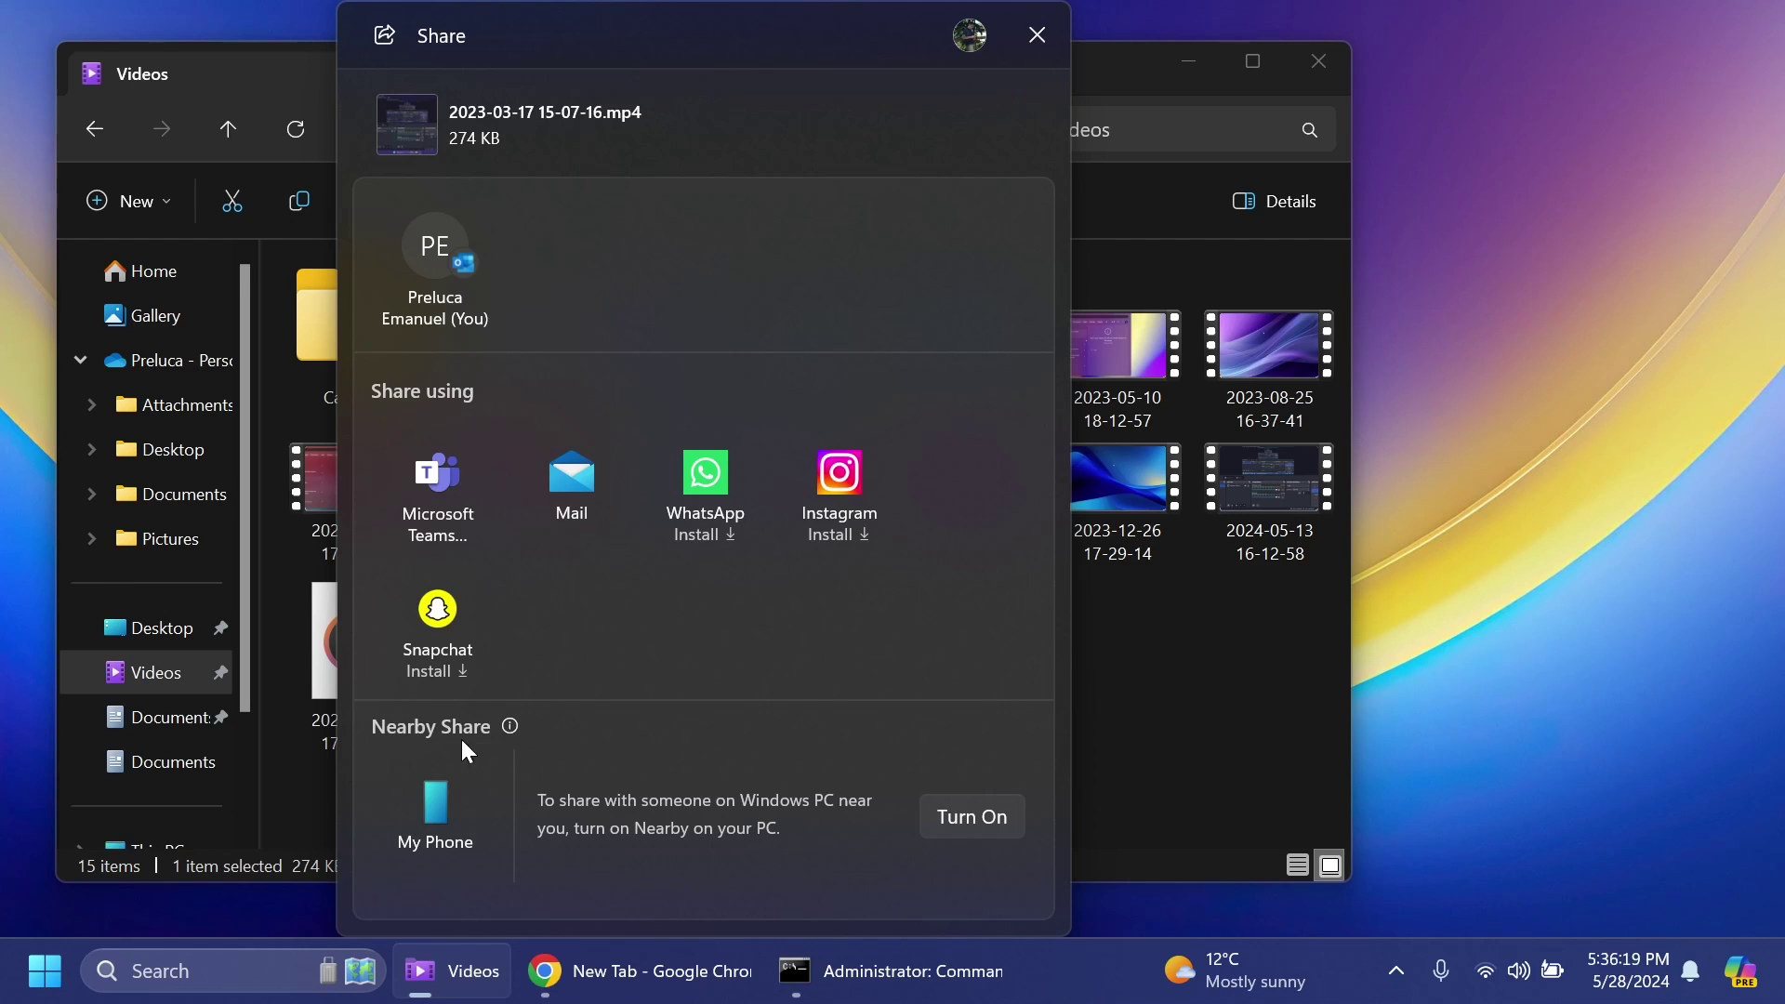
pyautogui.moveTo(510, 726)
pyautogui.click(438, 814)
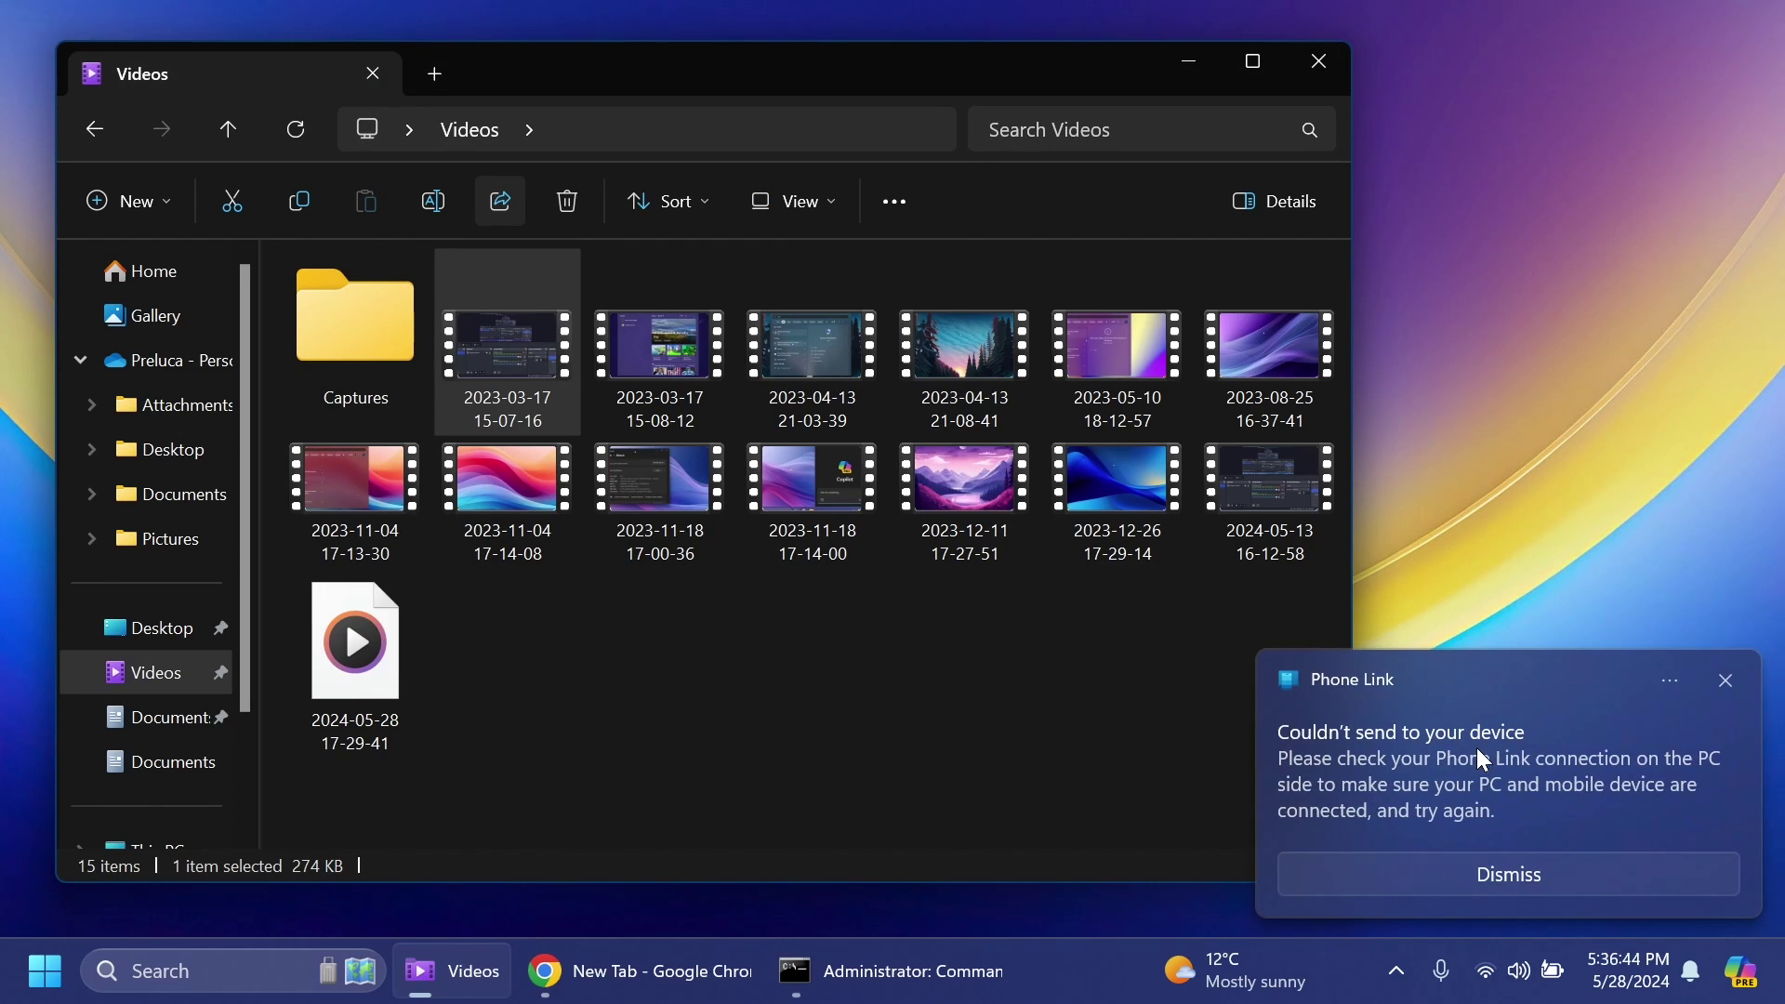
pyautogui.click(1729, 683)
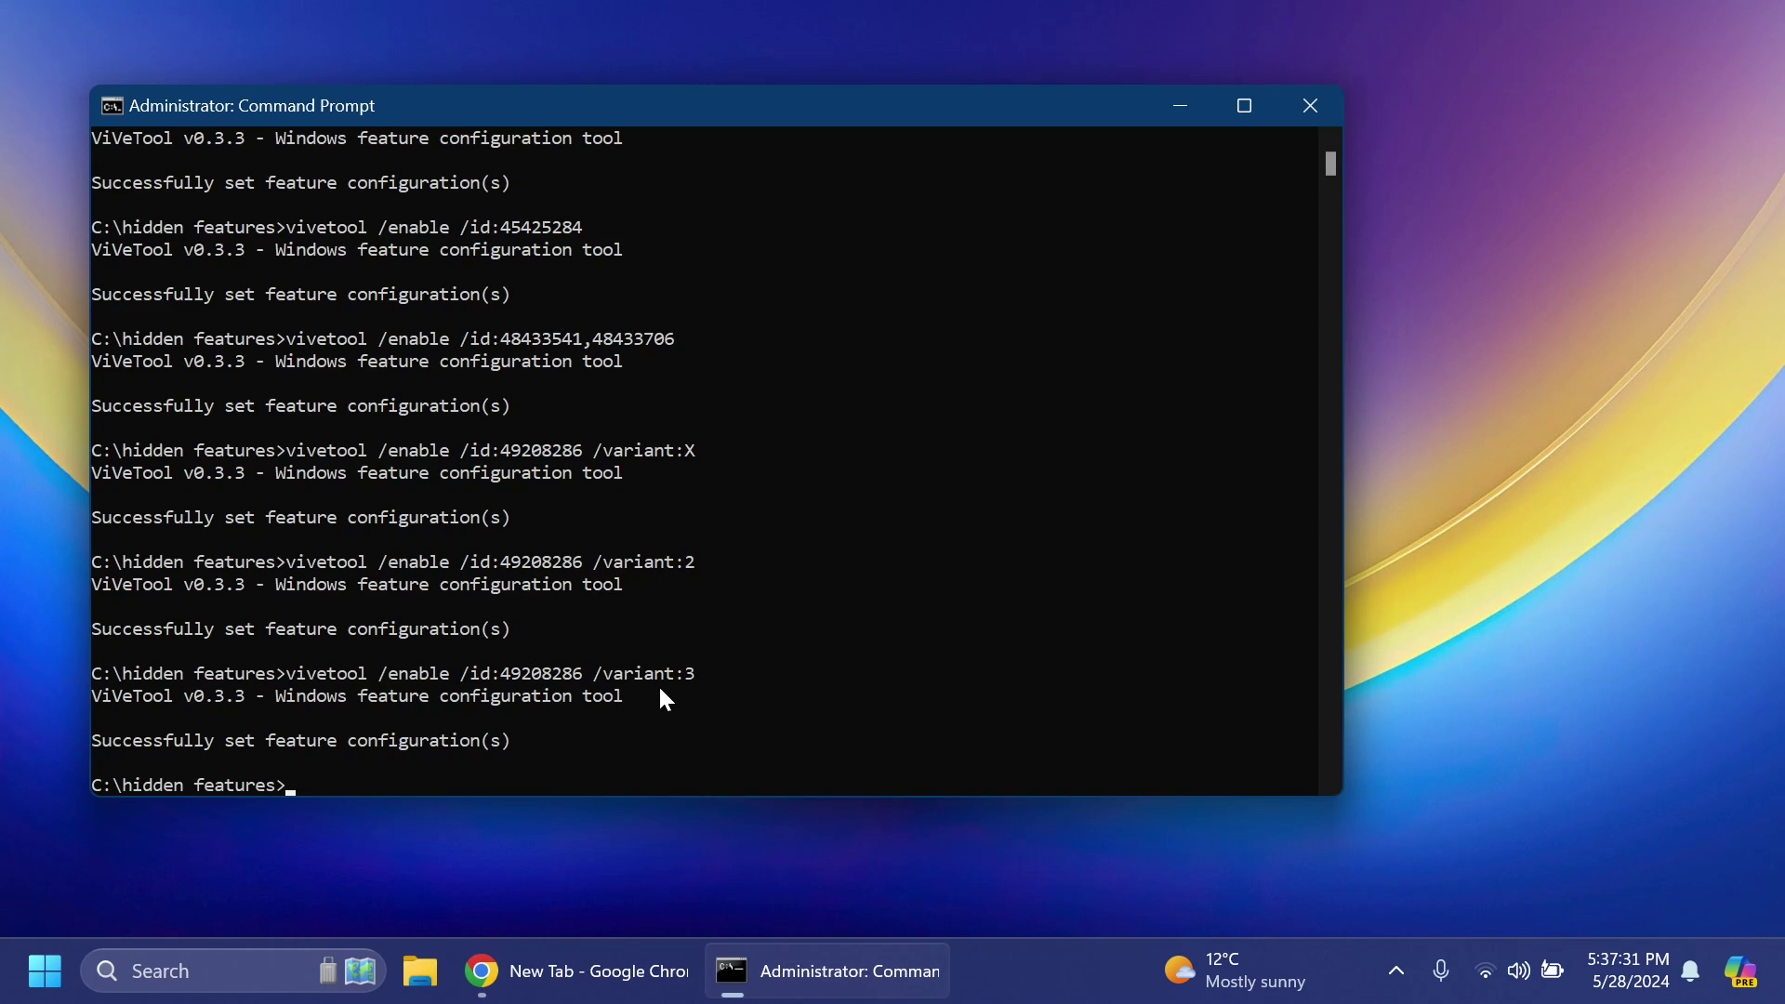
# - Minimize the Command Prompt window to reveal the desktop
pyautogui.click(1181, 105)
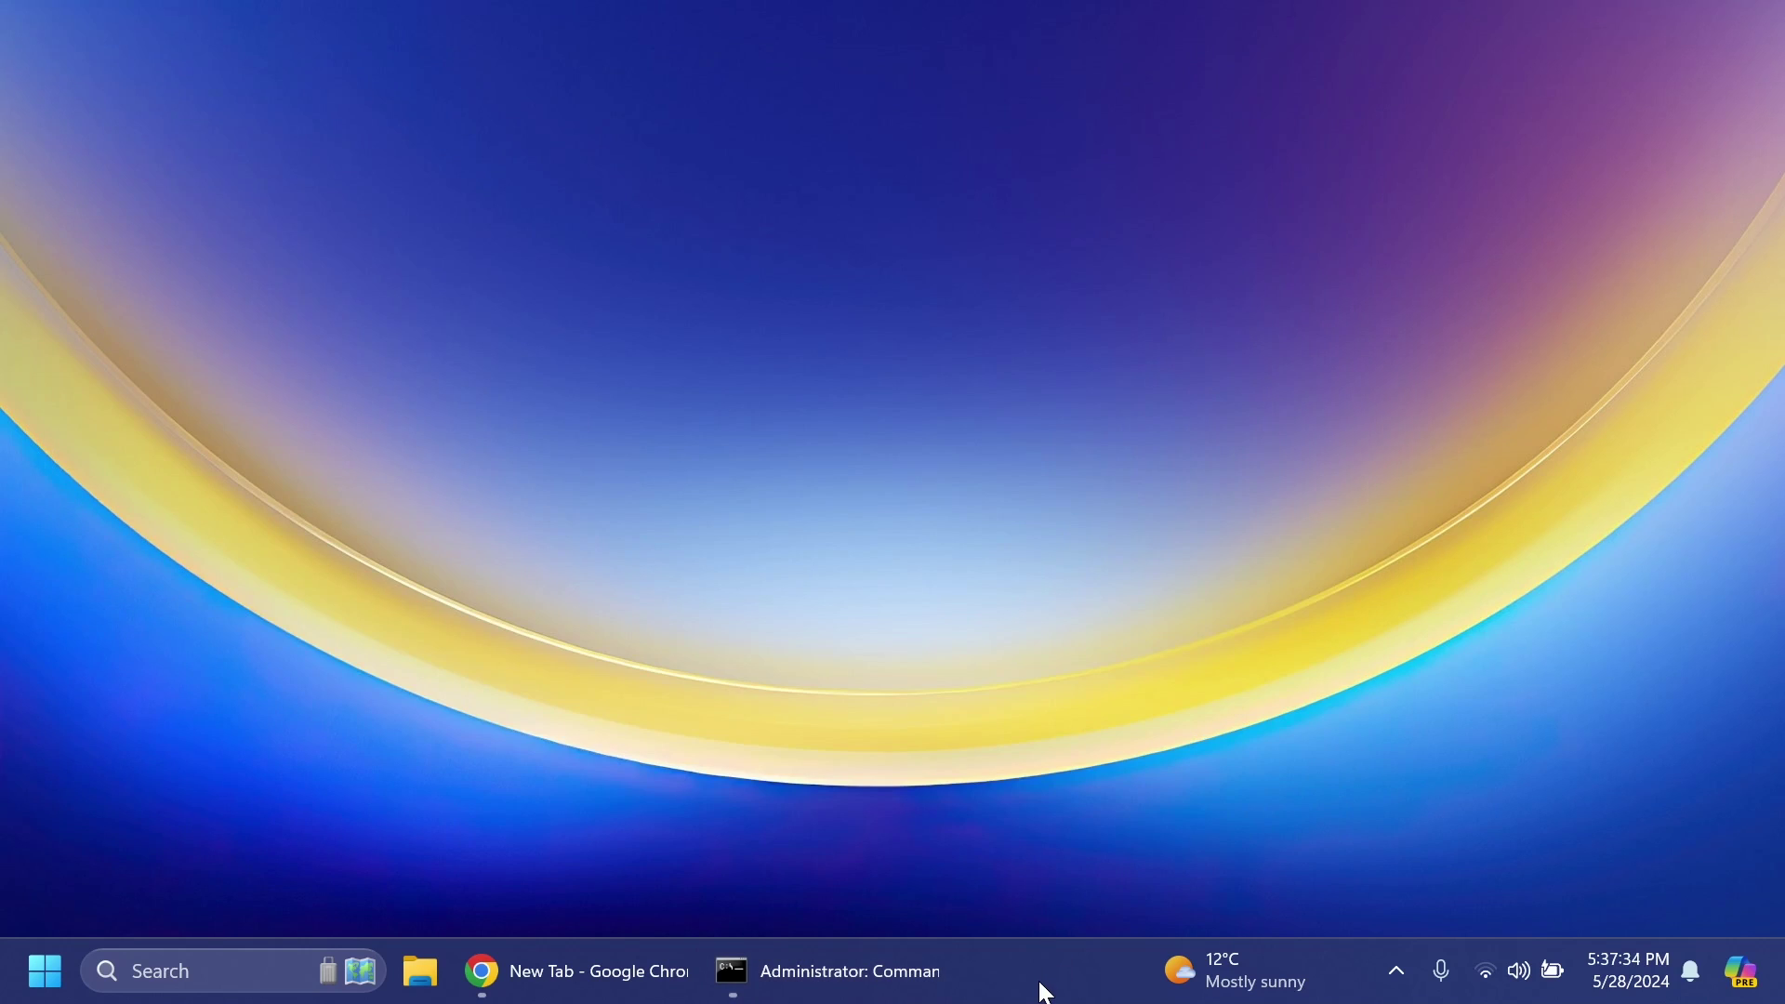
# - Open Task Manager from the taskbar and filter its processes by 'explo'
pyautogui.rightClick(1046, 993)
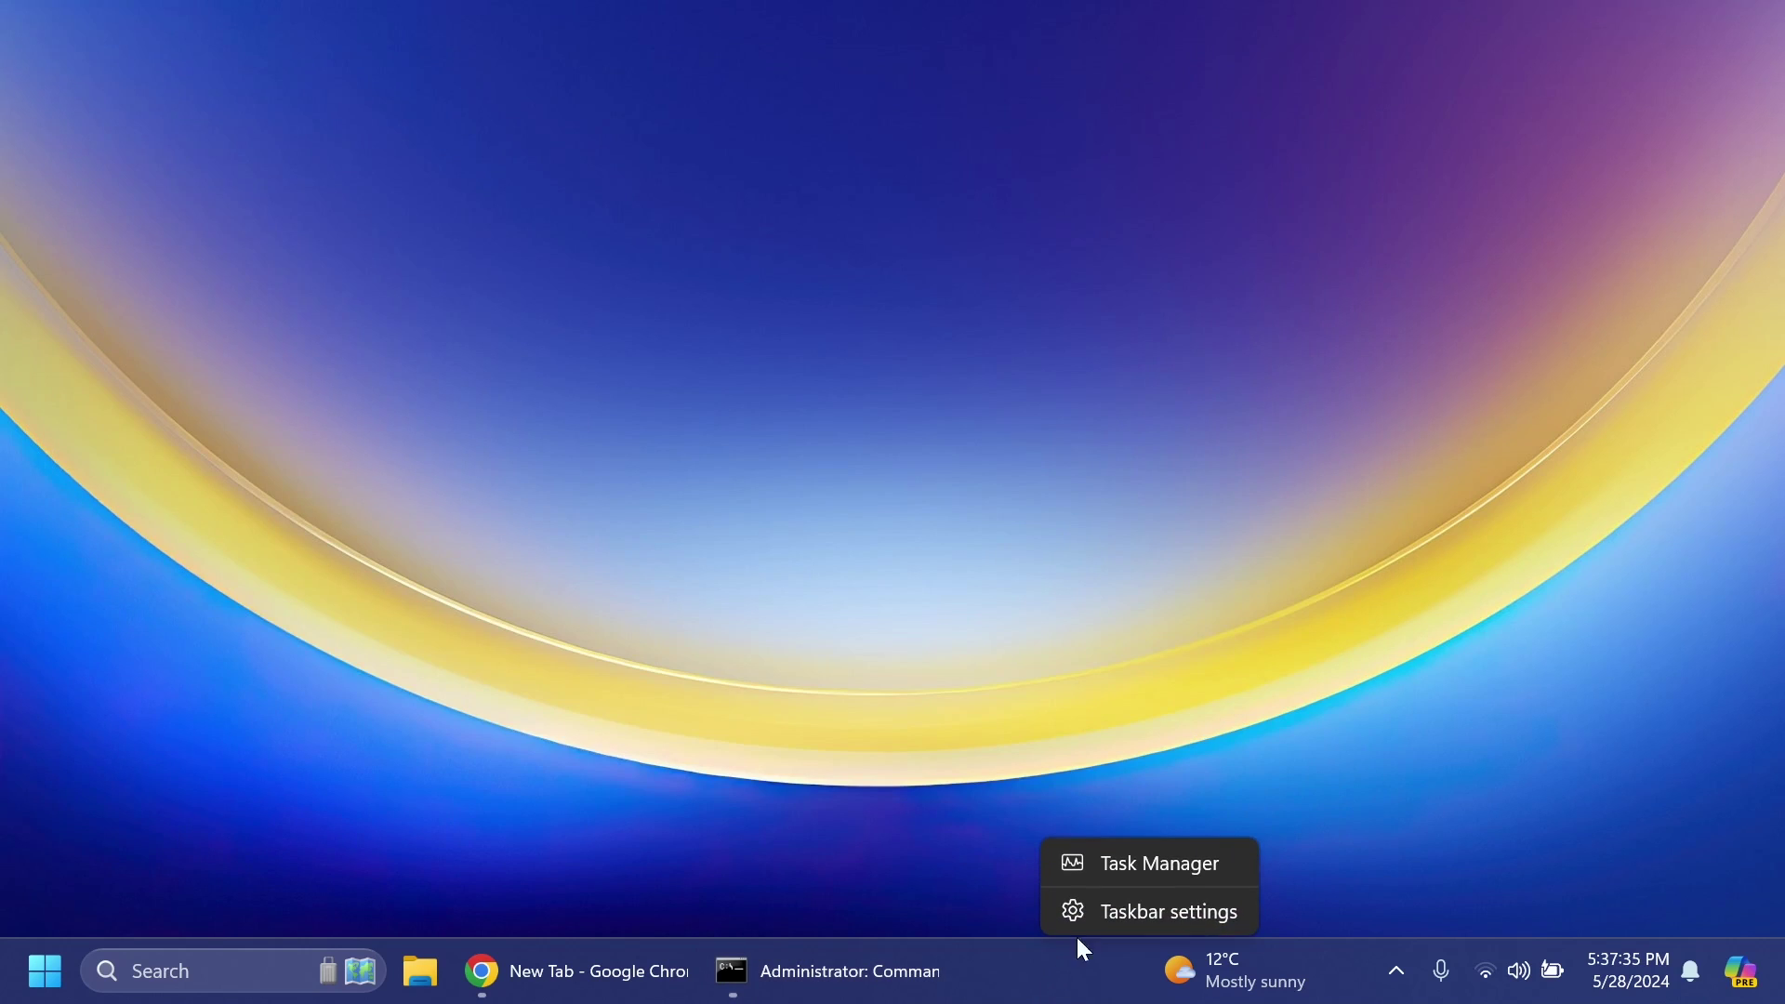
pyautogui.click(1108, 857)
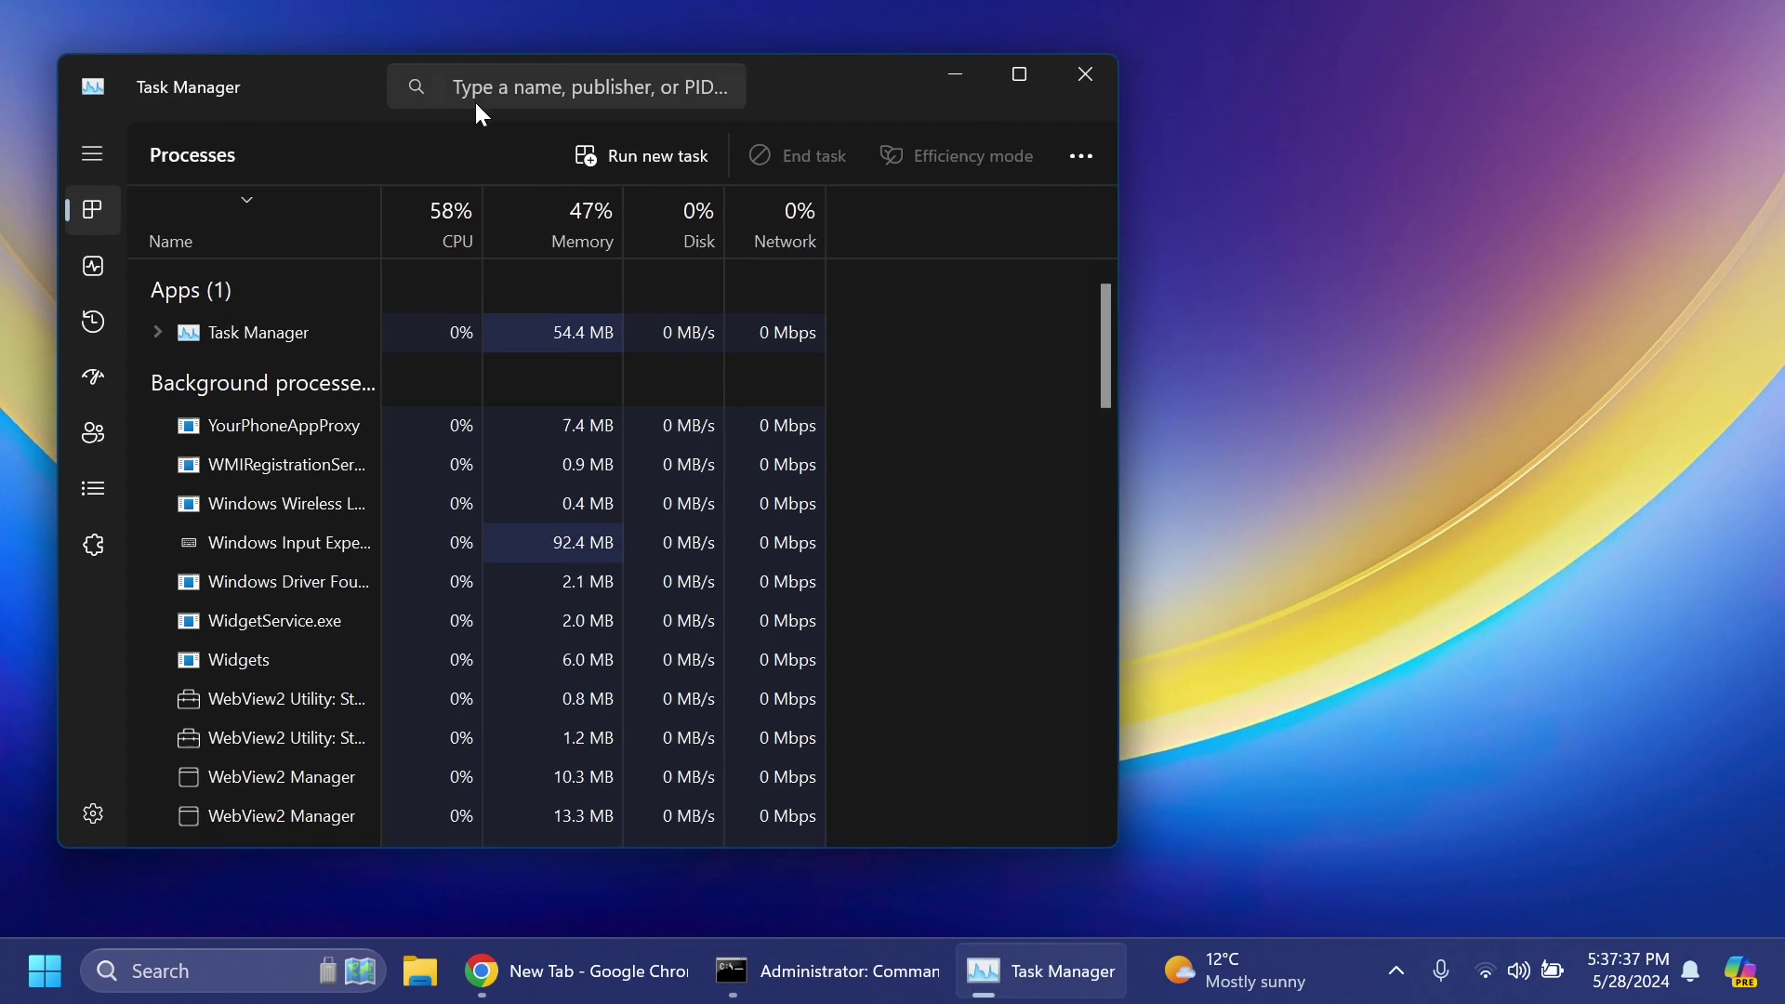
pyautogui.click(477, 93)
pyautogui.write('explo')
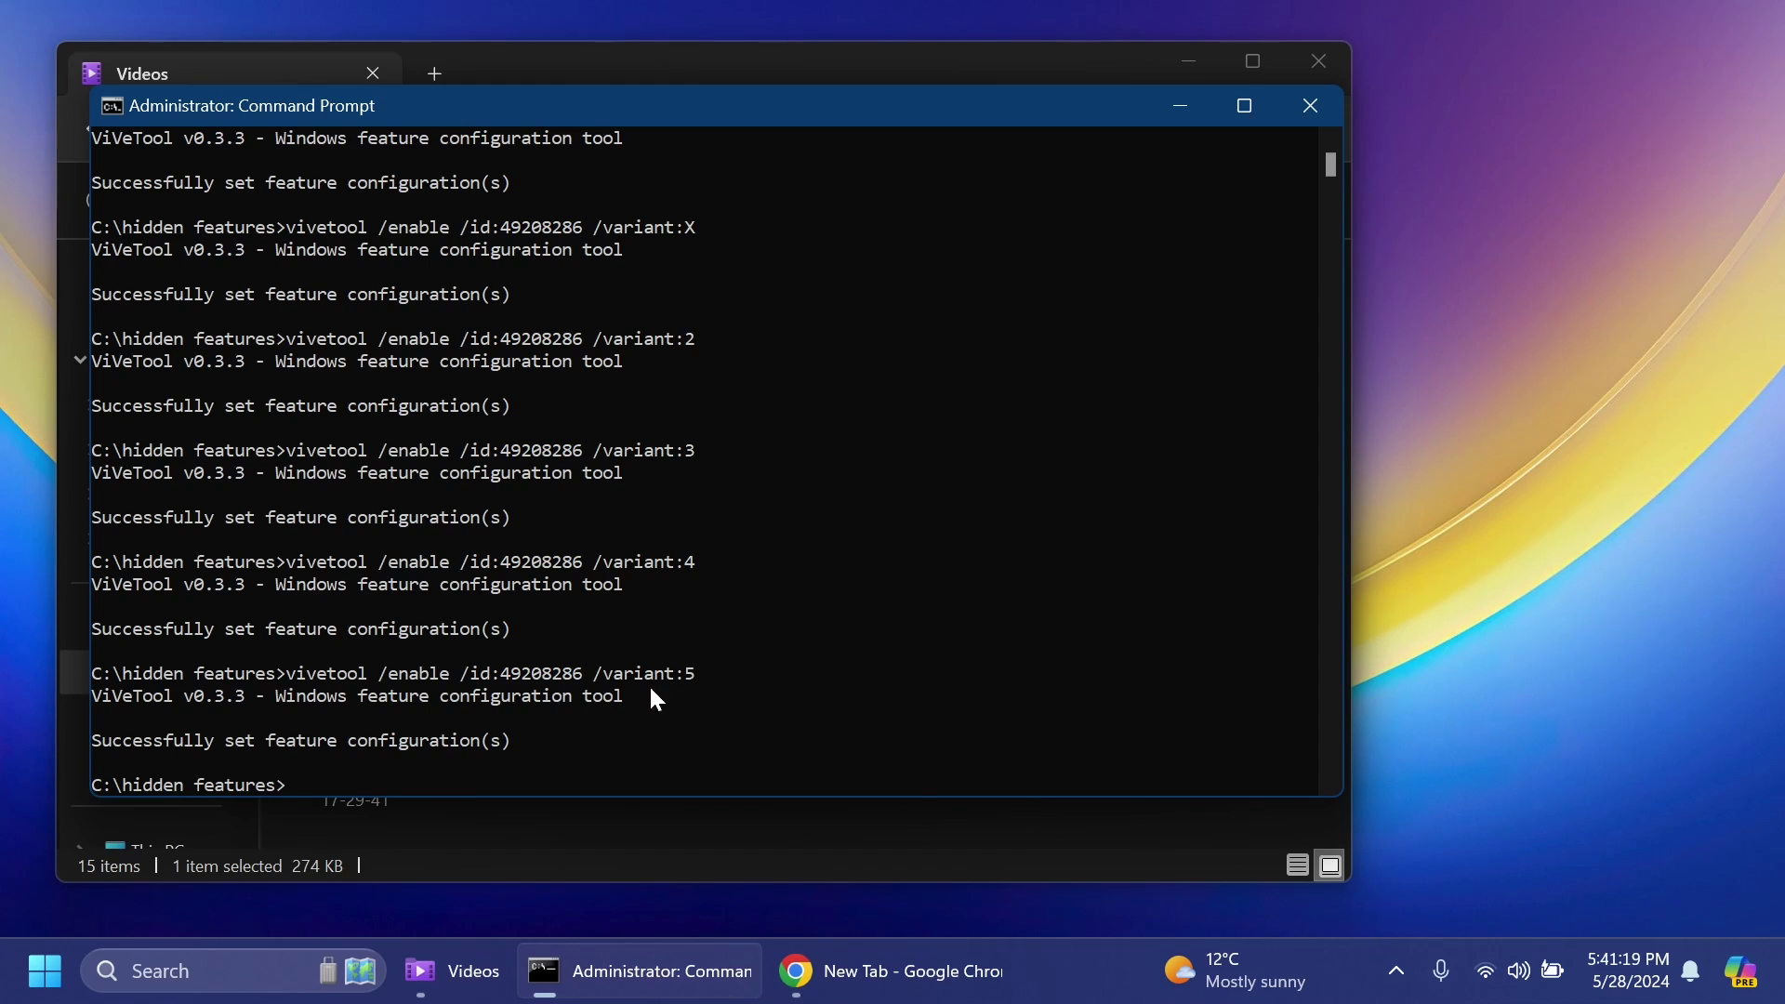
# - Compare the video's share window before and after re-running 49208286 with variant 2
pyautogui.hotkey('alt', 'Tab')
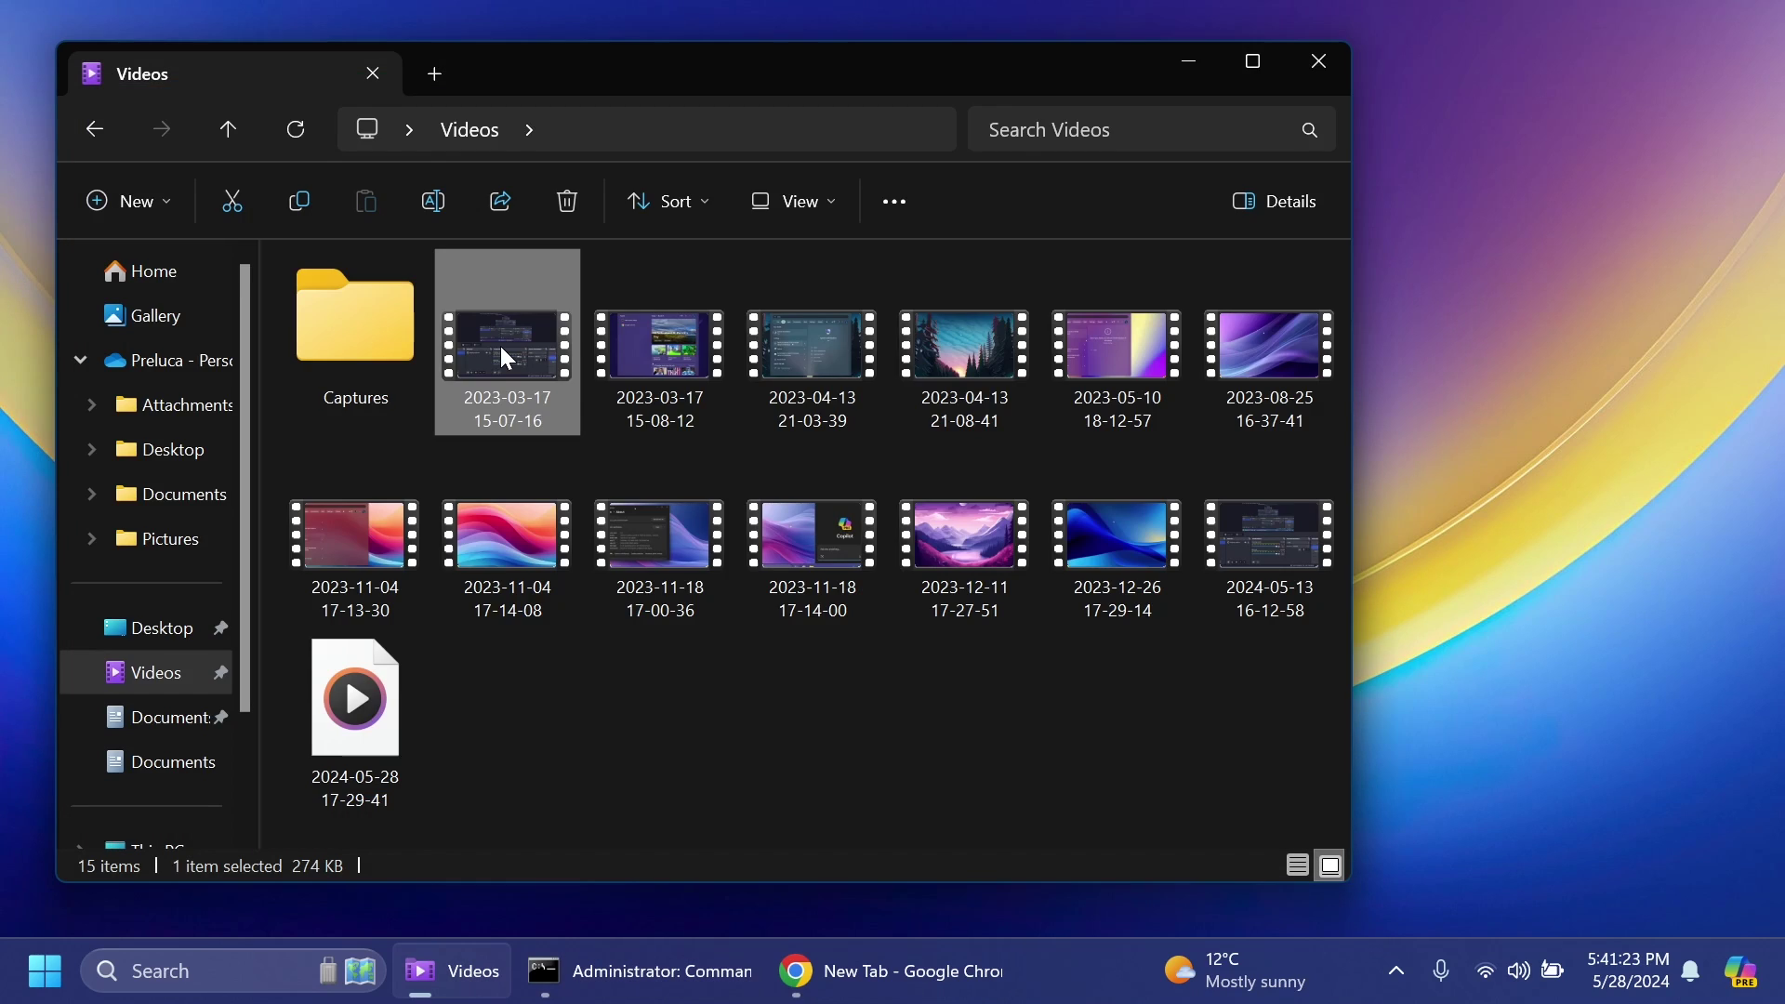
pyautogui.click(501, 201)
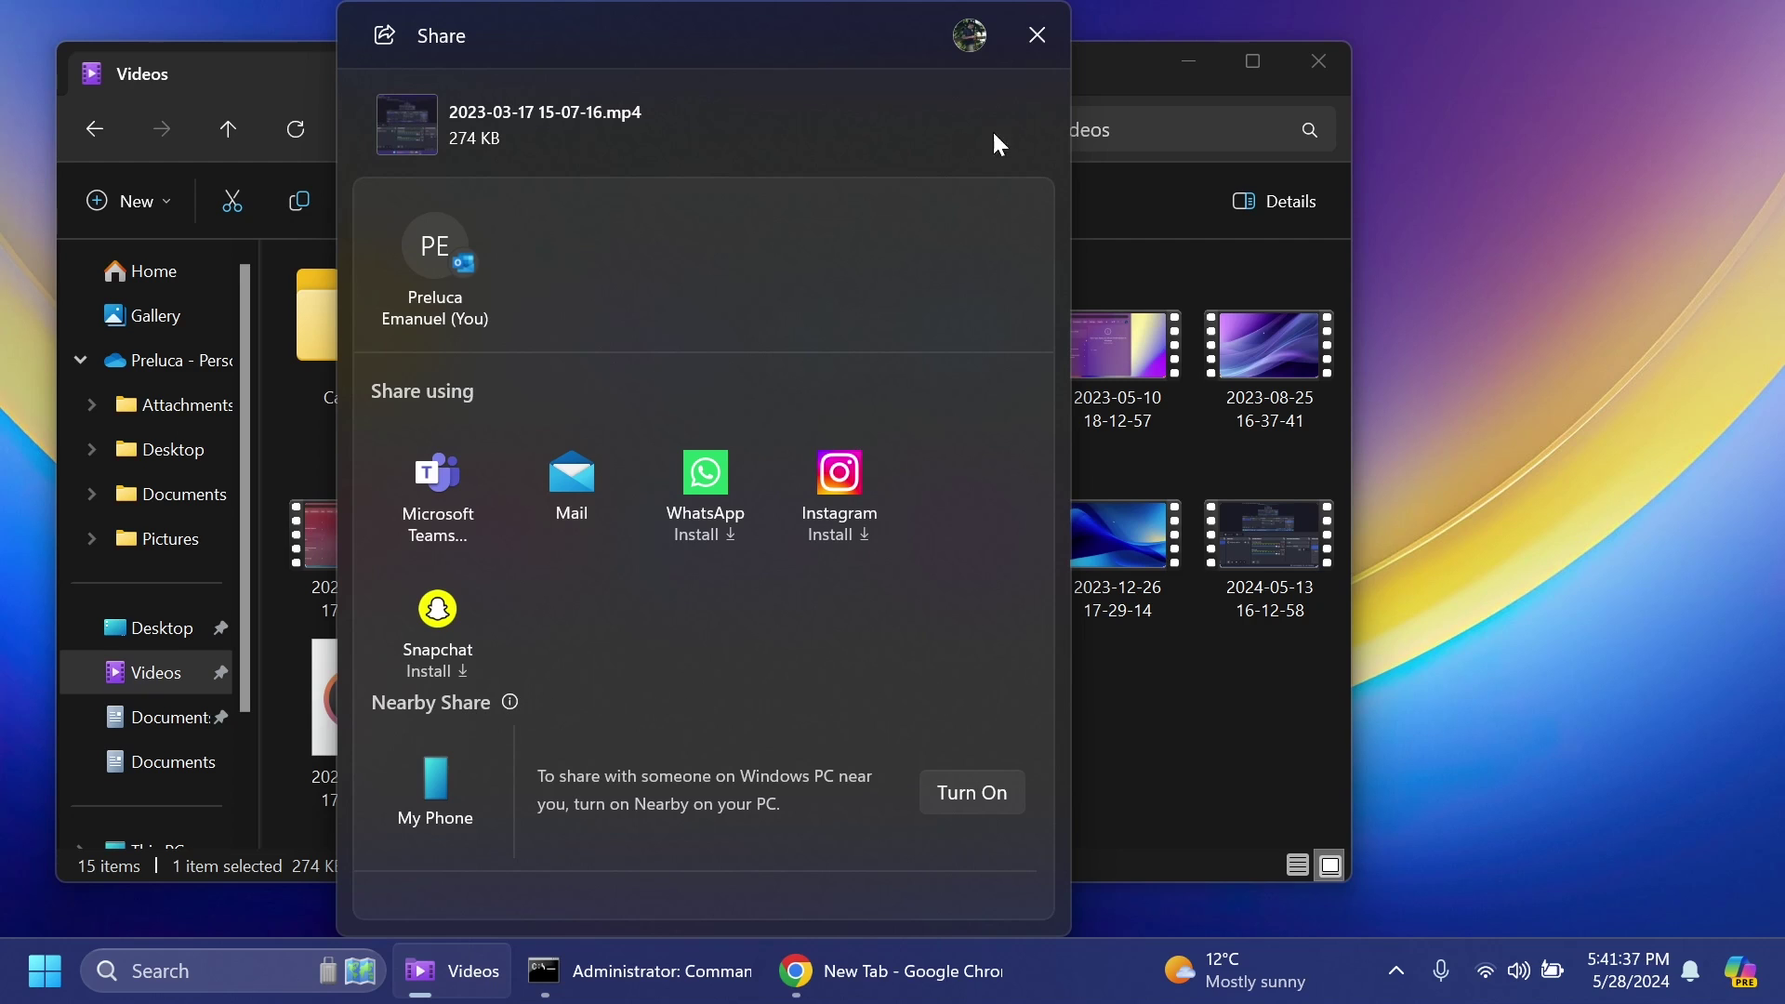
pyautogui.click(1037, 35)
pyautogui.hotkey('alt', 'Tab')
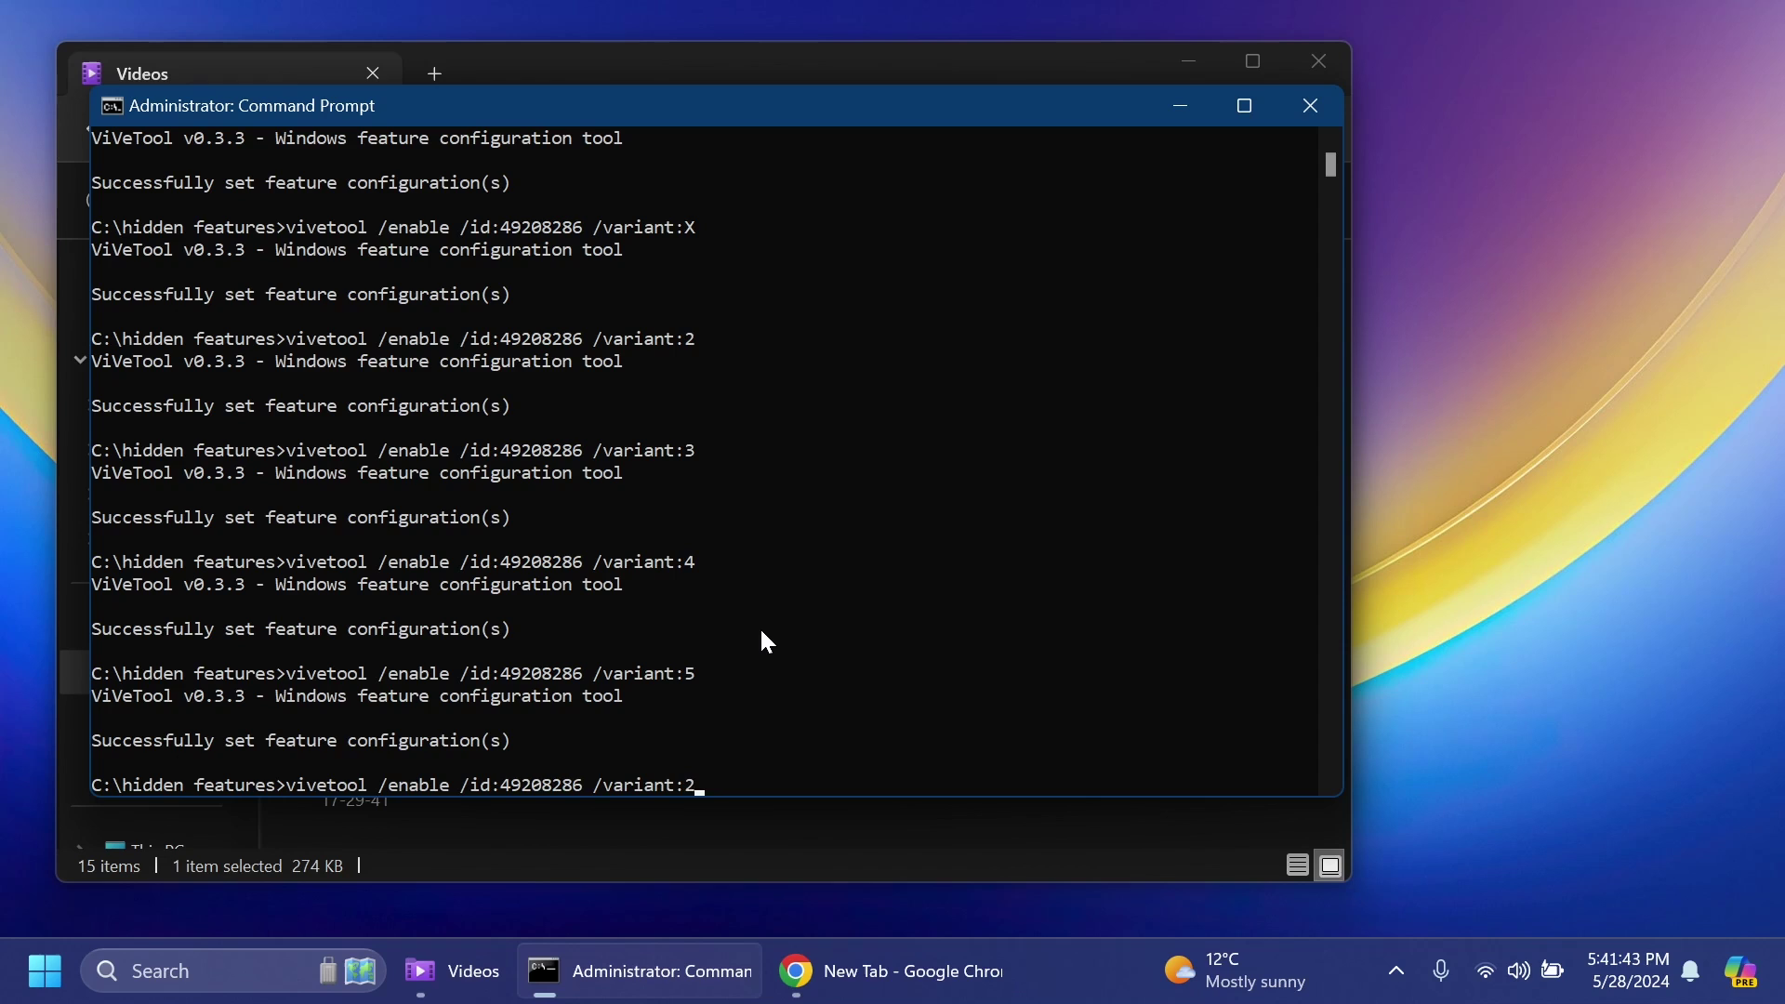
pyautogui.press('Return')
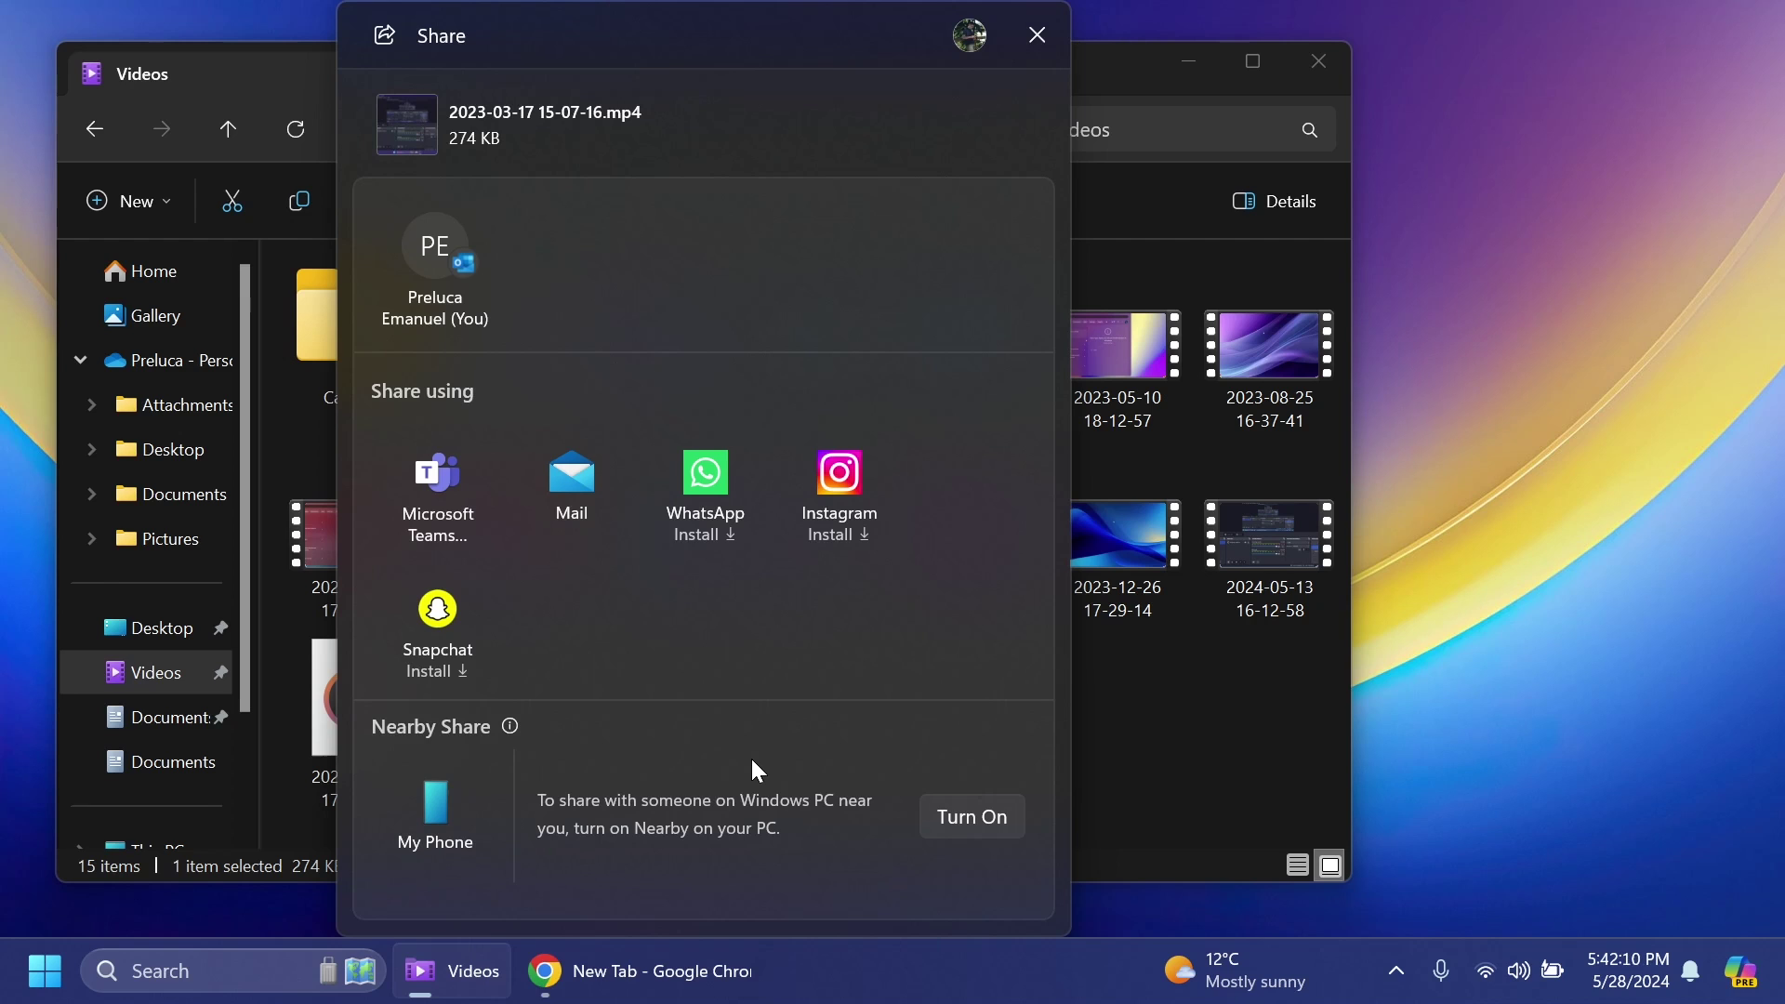
pyautogui.click(1036, 41)
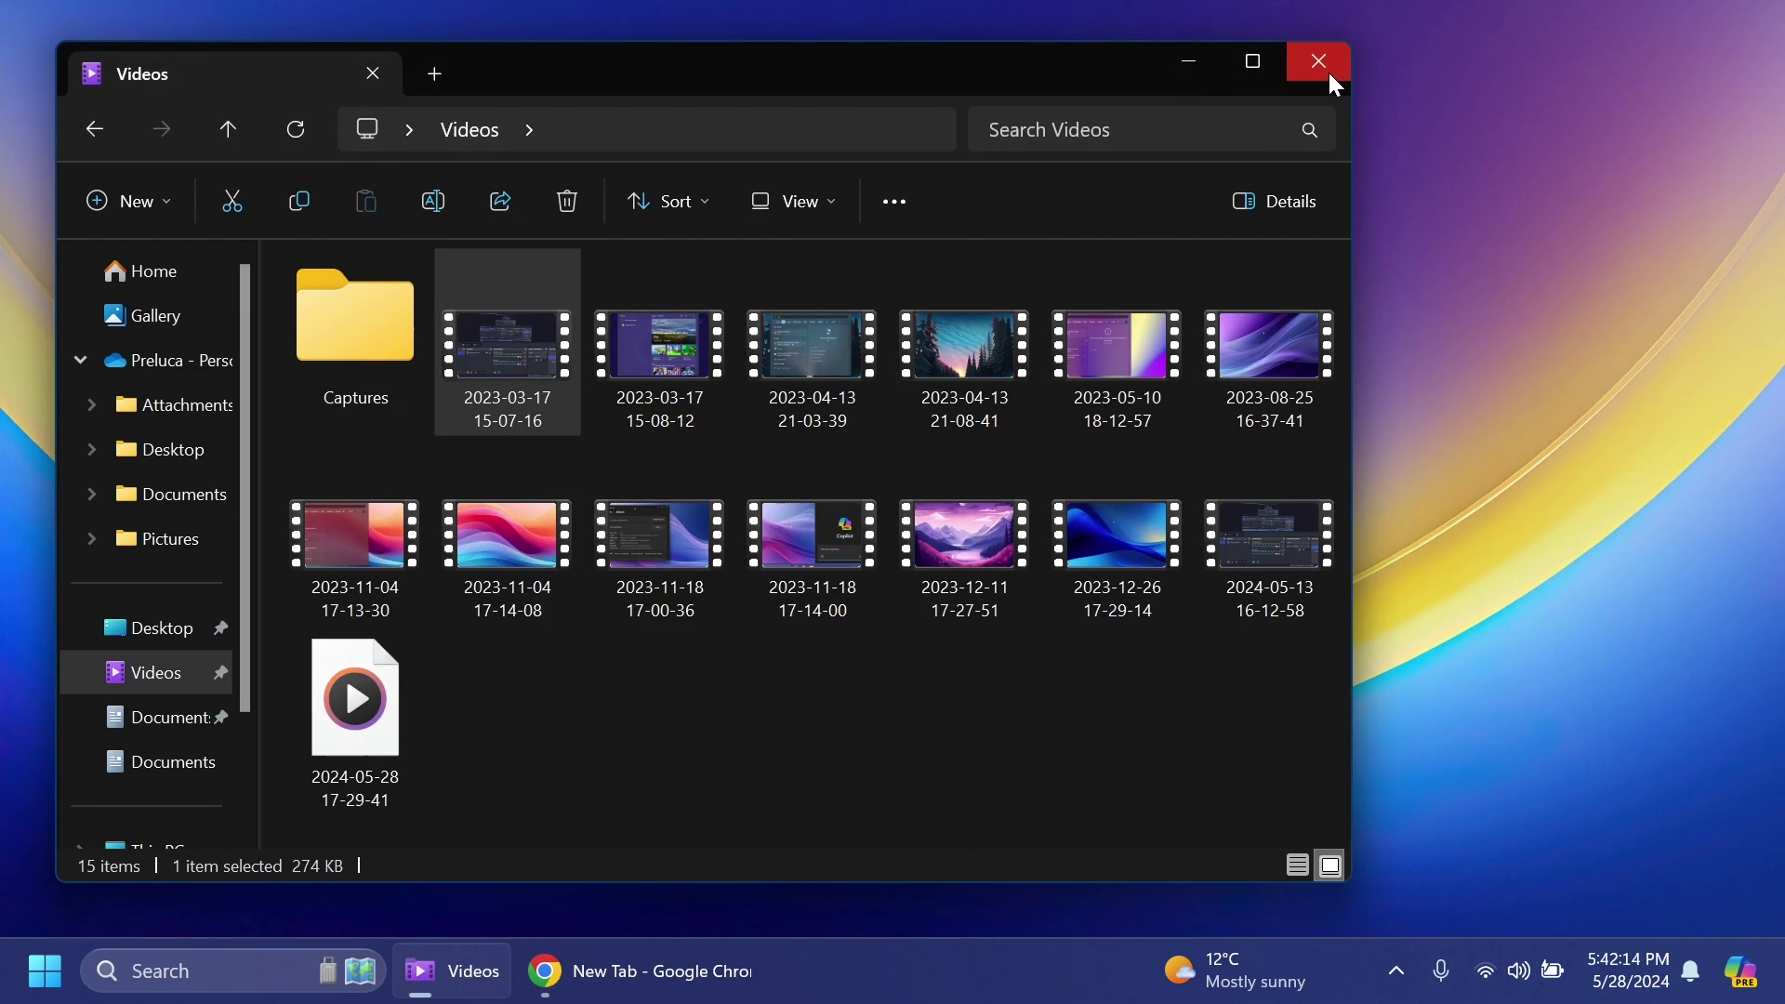
# - Close the Videos File Explorer window
pyautogui.click(1320, 63)
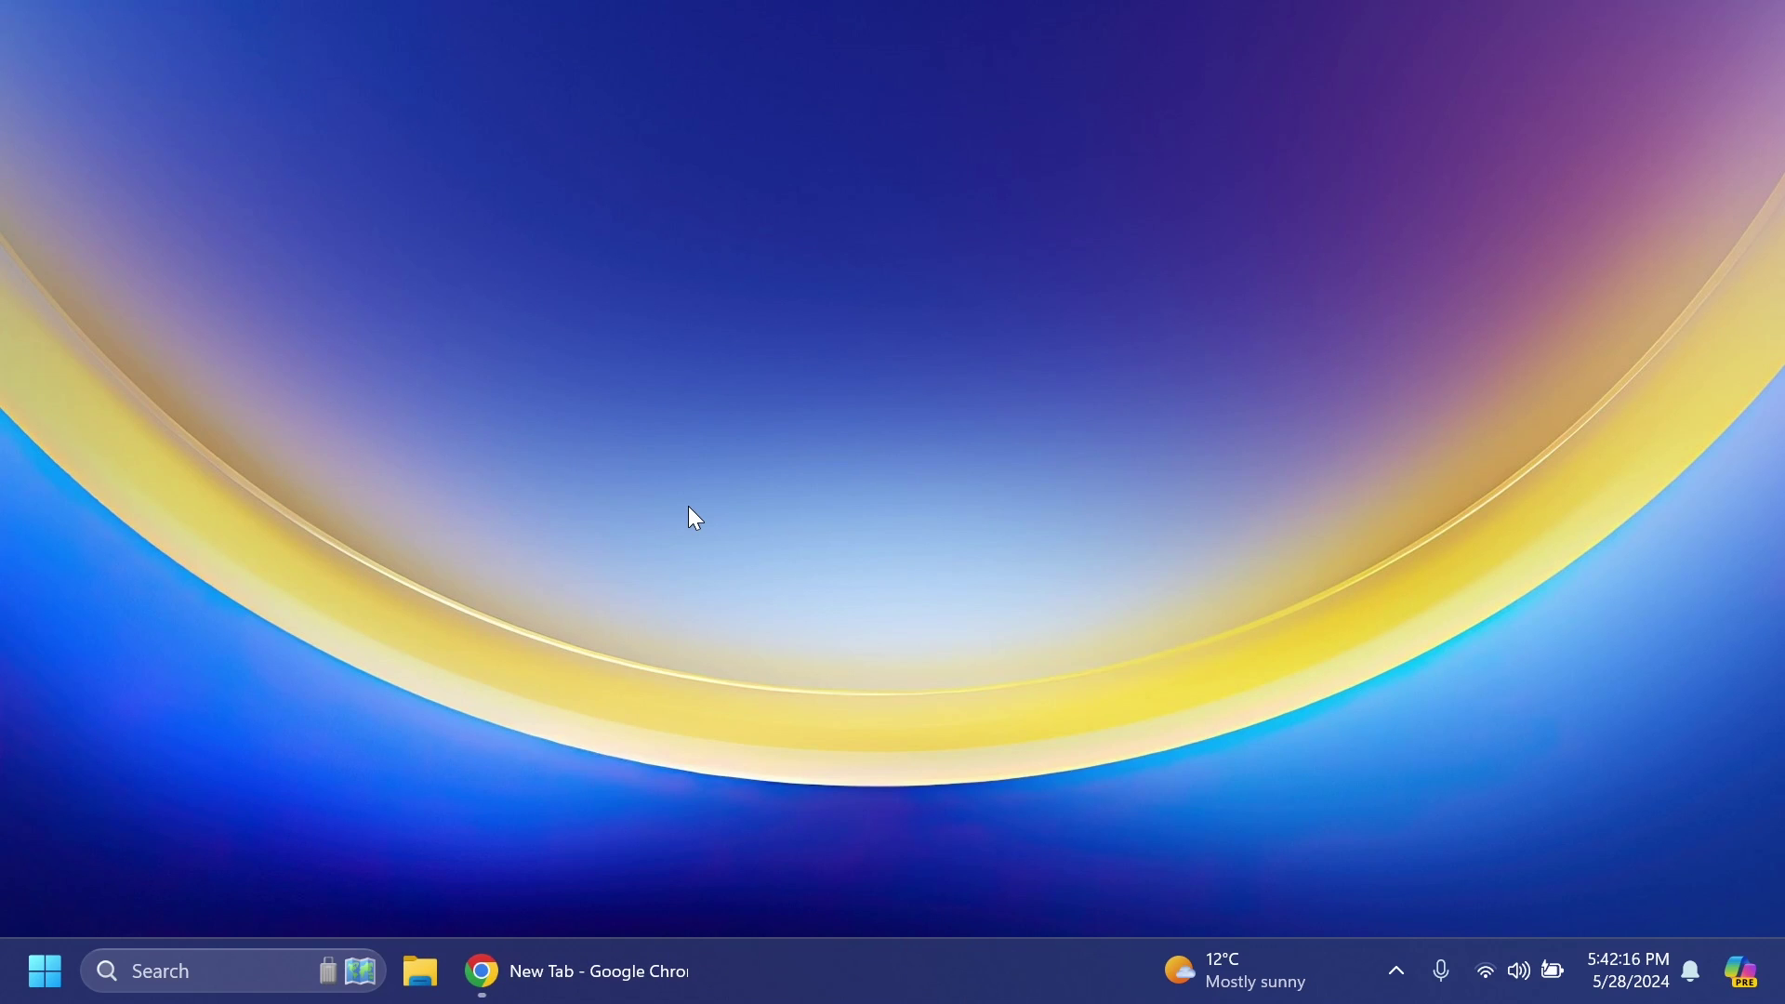